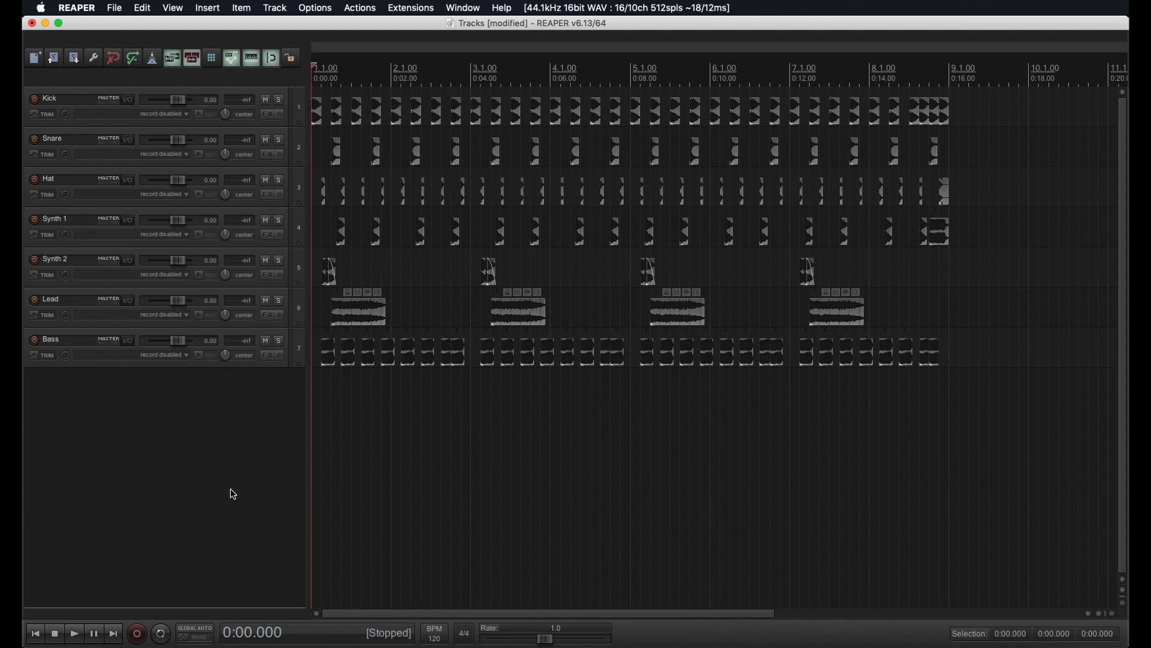
Step: Insert a new track below Bass and set its record input to all MIDI inputs on all channels
double_click(210, 440)
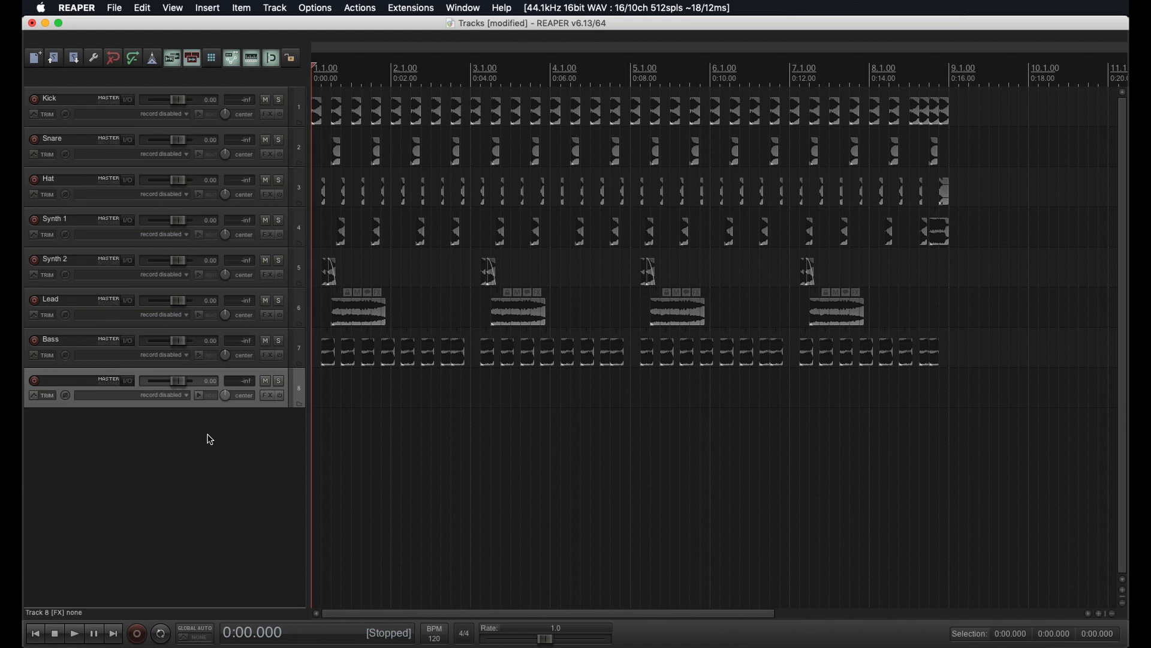
click(186, 398)
mouse_move(204, 432)
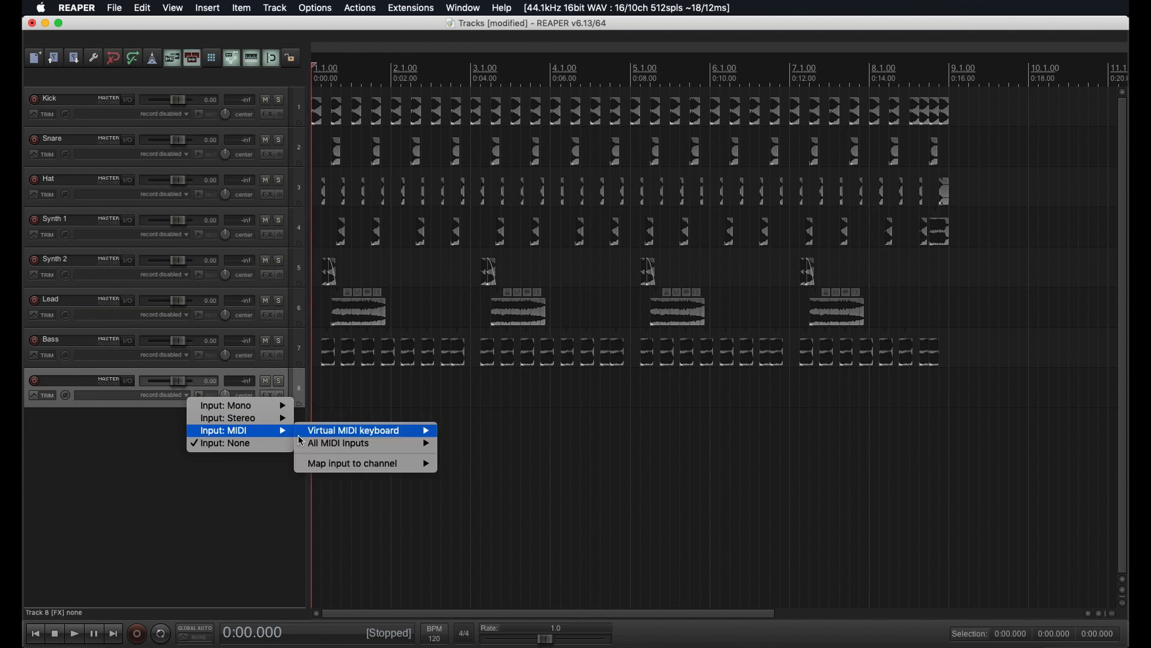
mouse_move(359, 444)
click(479, 436)
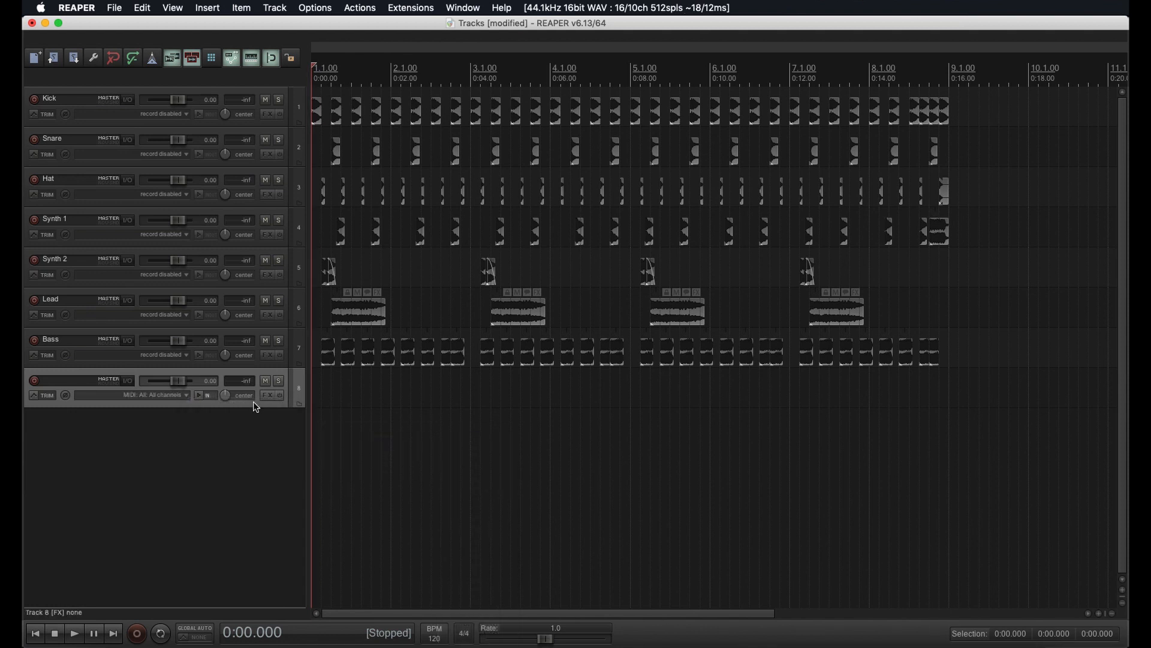
click(197, 395)
click(266, 395)
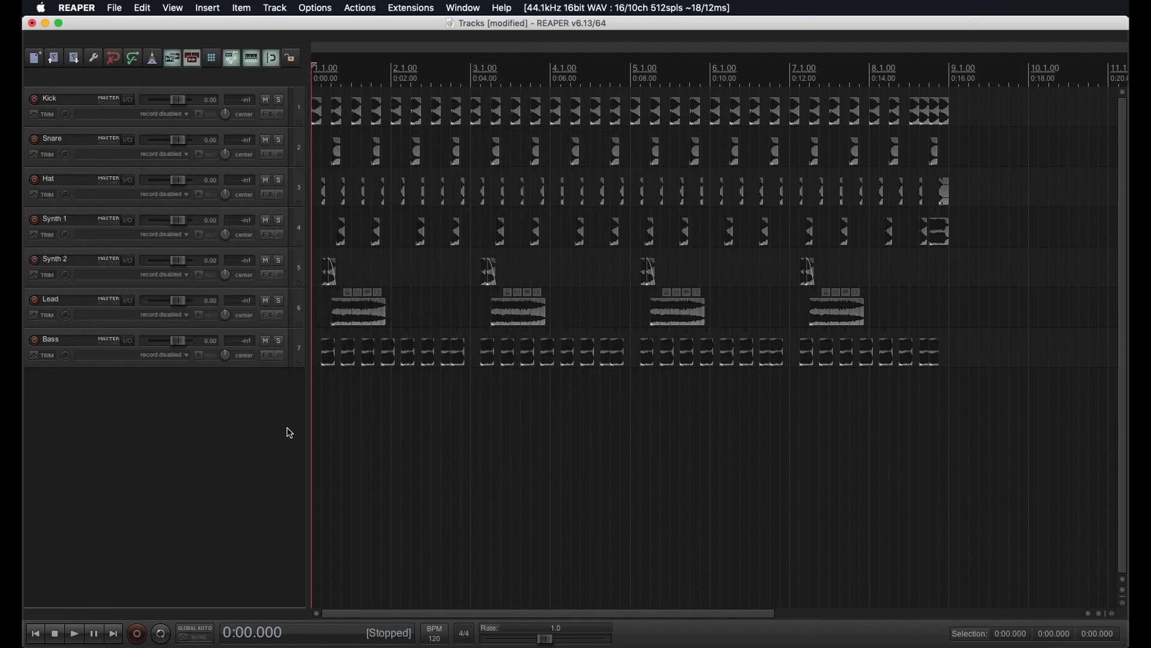
Step: Insert the ReaSynth virtual instrument on a new track below Bass, then undo the insertion
right_click(185, 417)
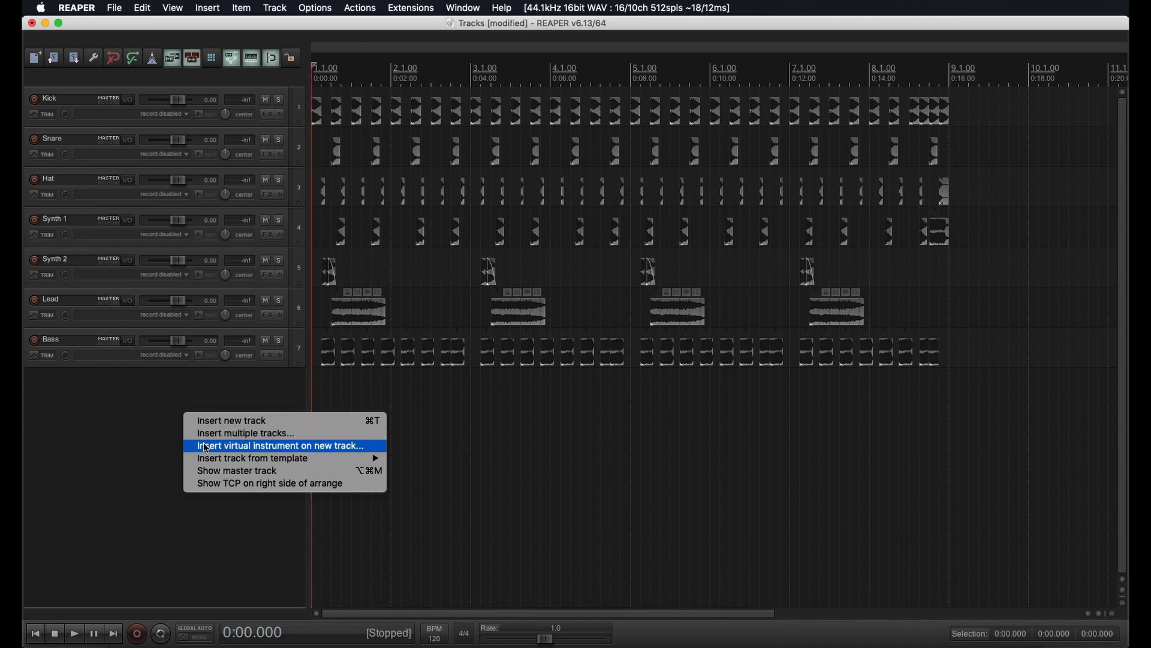
click(346, 446)
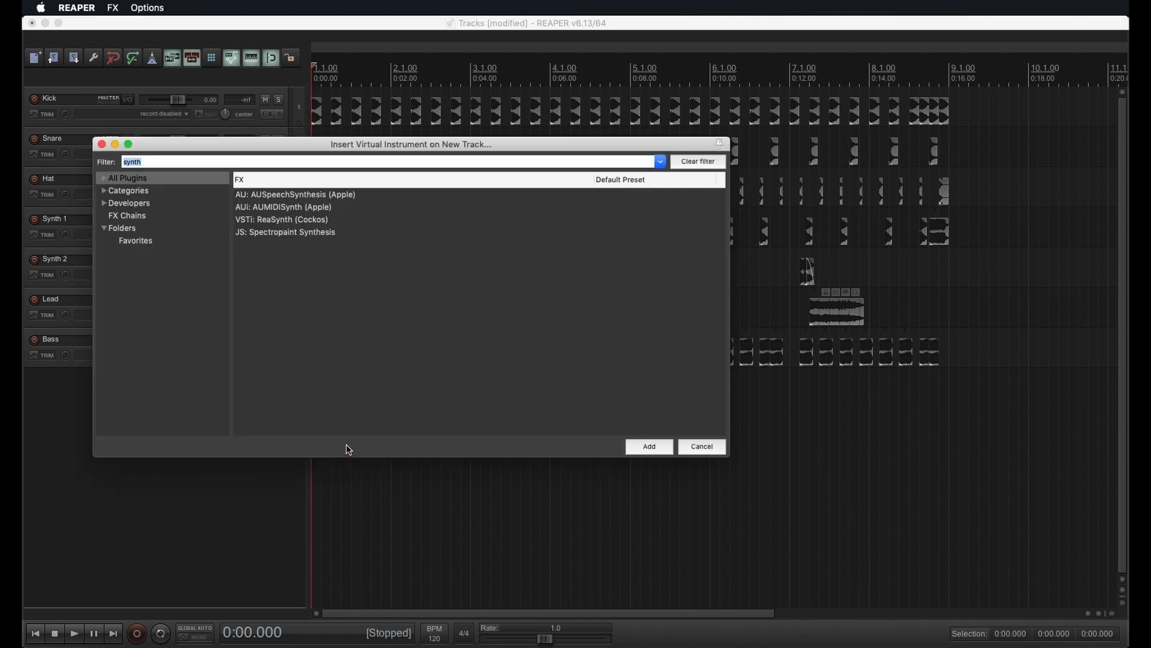
click(299, 220)
double_click(297, 220)
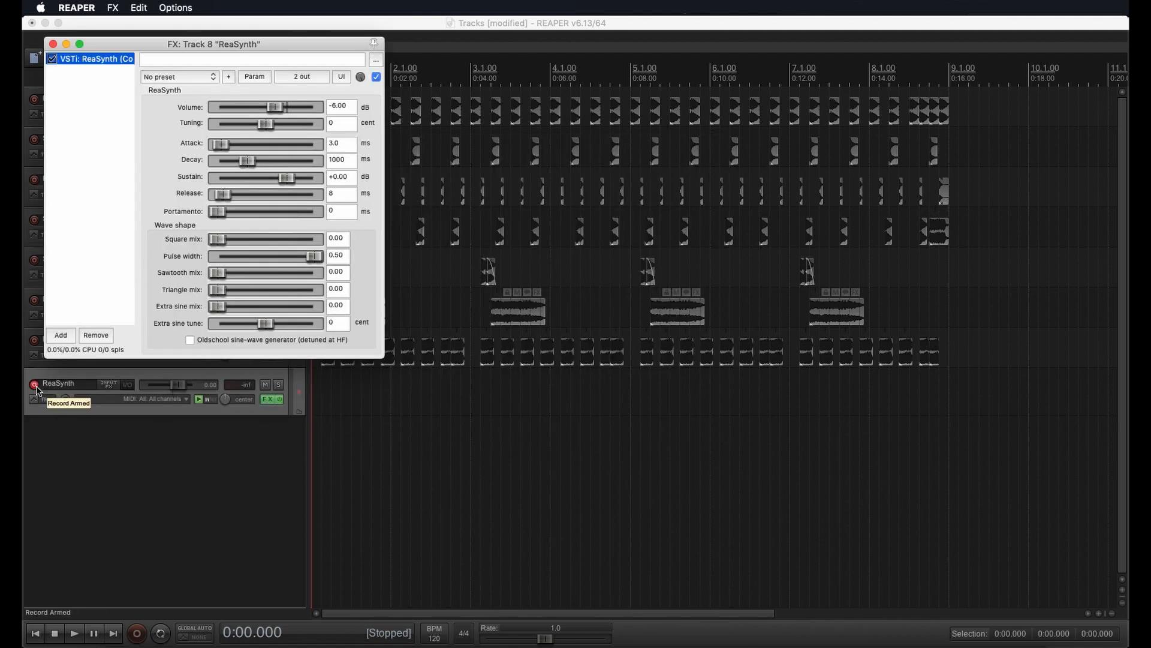
key(super+z)
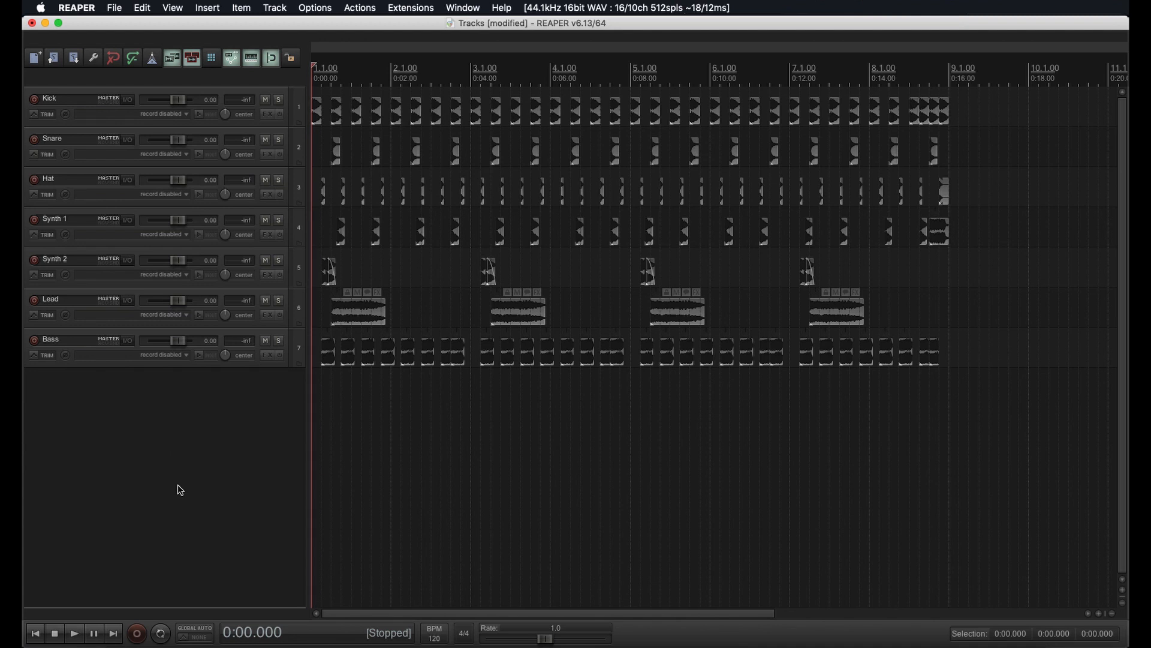
Step: View the mixer briefly, then insert an empty track below Bass
key(super+m)
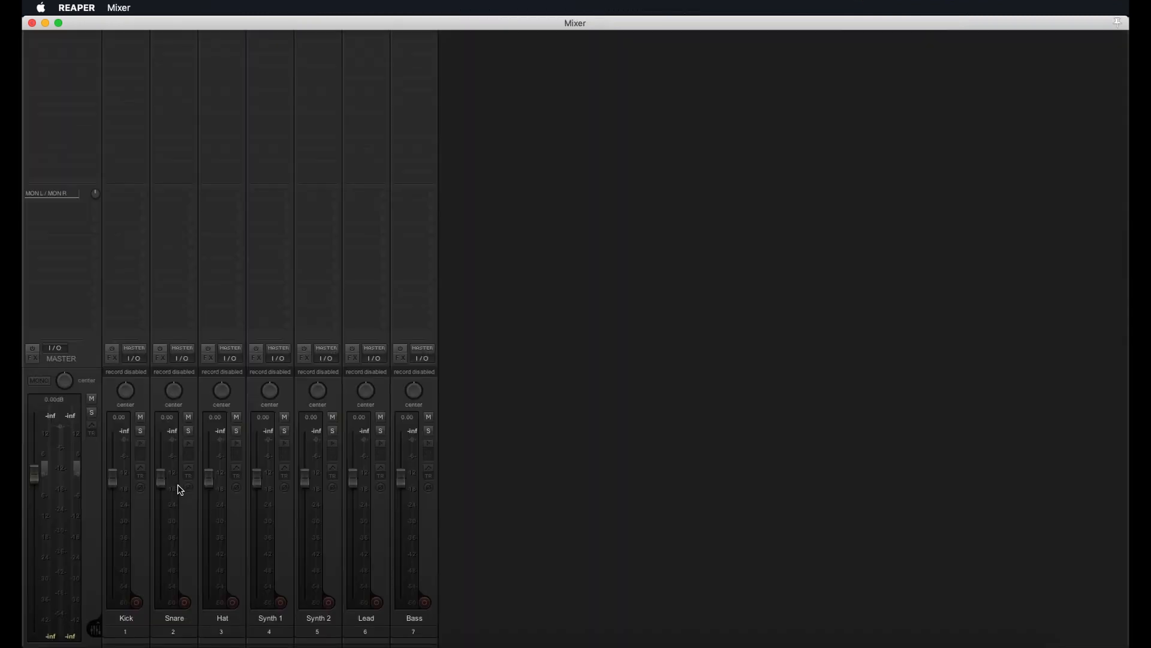
key(super+m)
key(super+t)
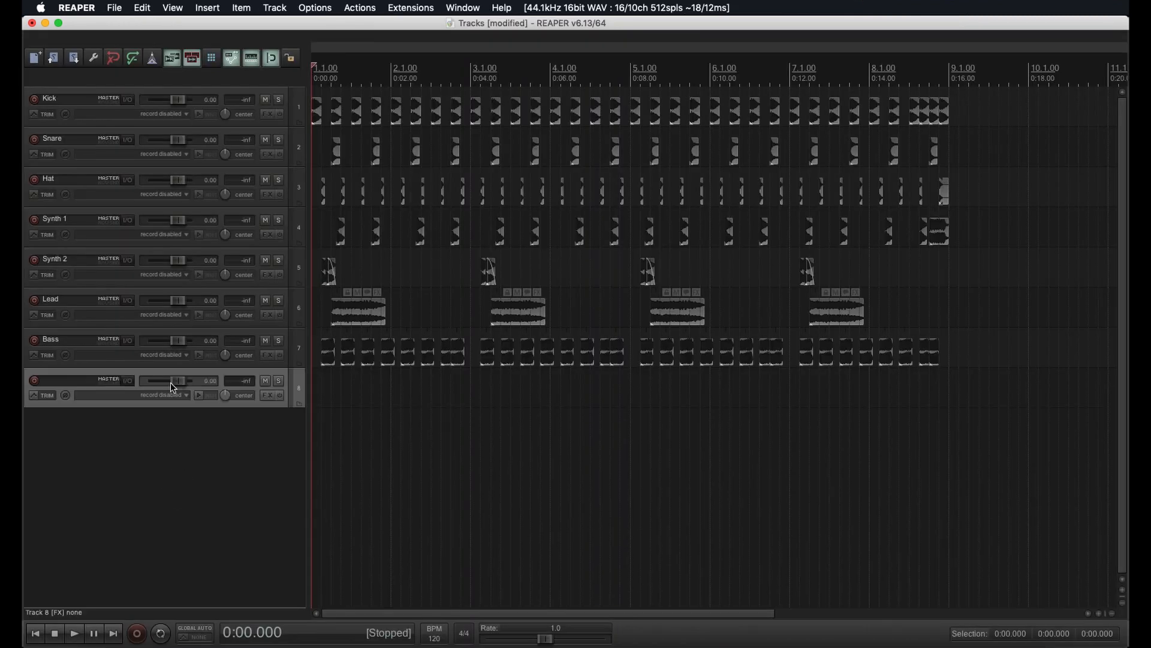
Step: Route a send from Kick to the empty track 8, toggle the send's mute and look at its fader-position modes
drag(128, 101, 129, 379)
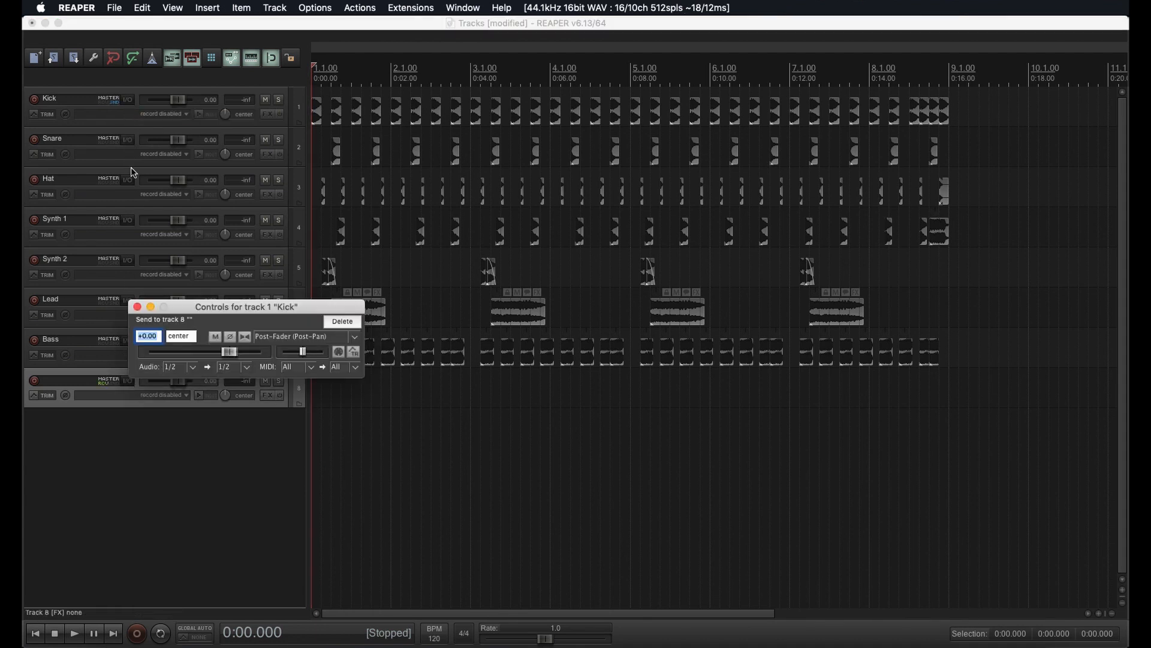
click(219, 338)
click(219, 339)
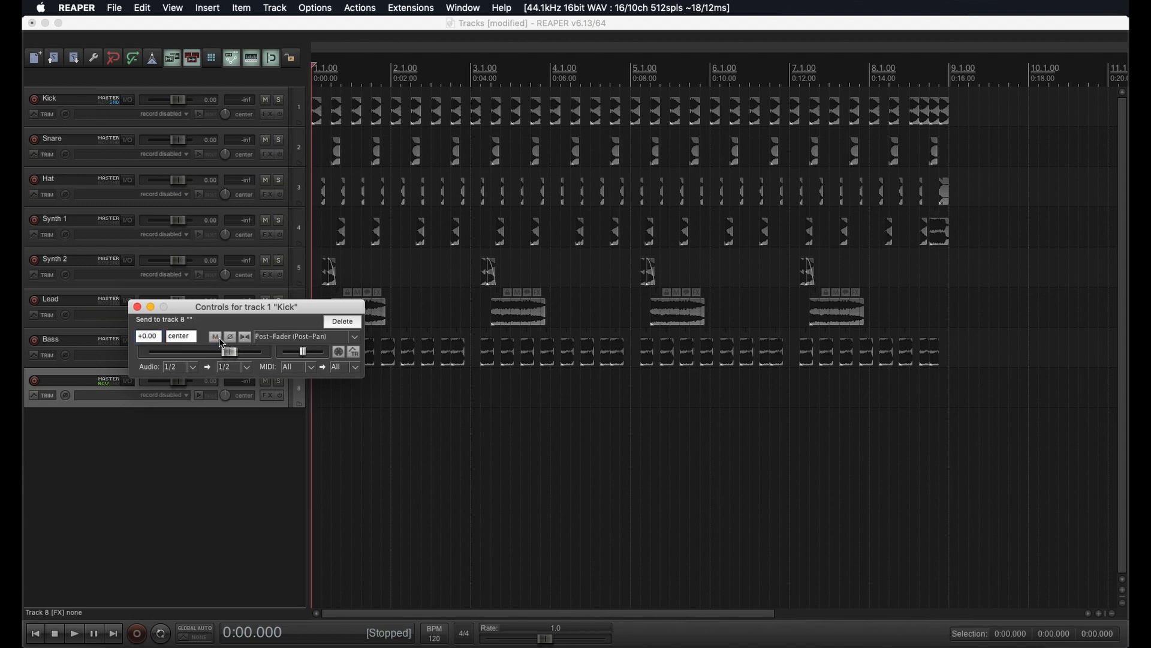
click(297, 338)
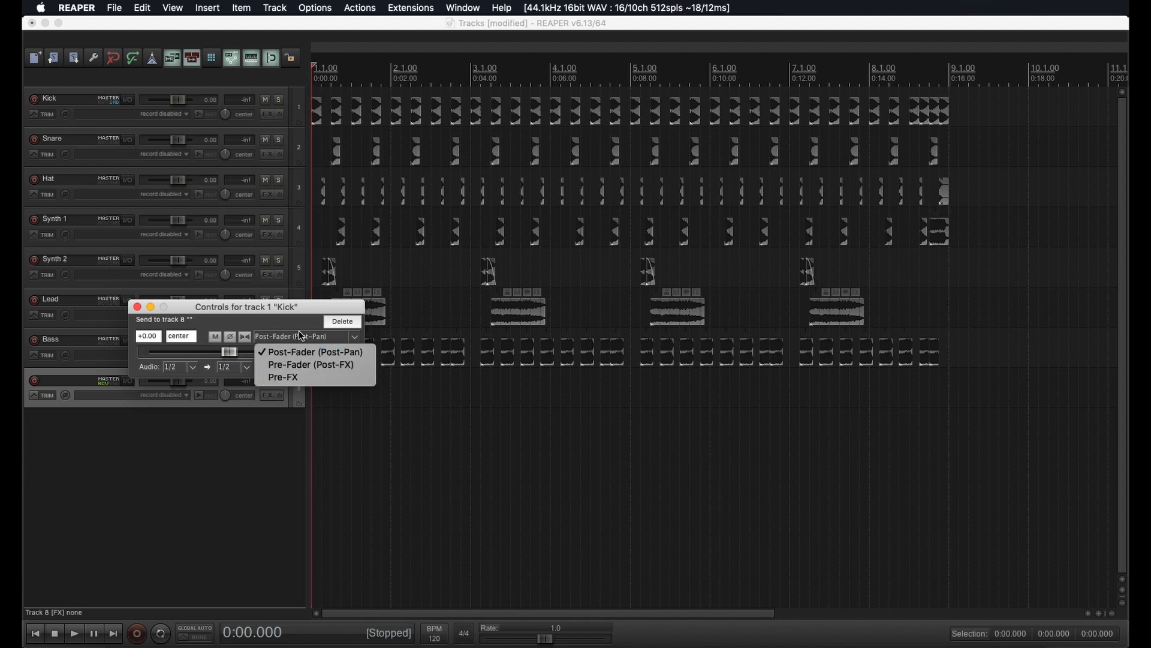
click(298, 326)
key(Escape)
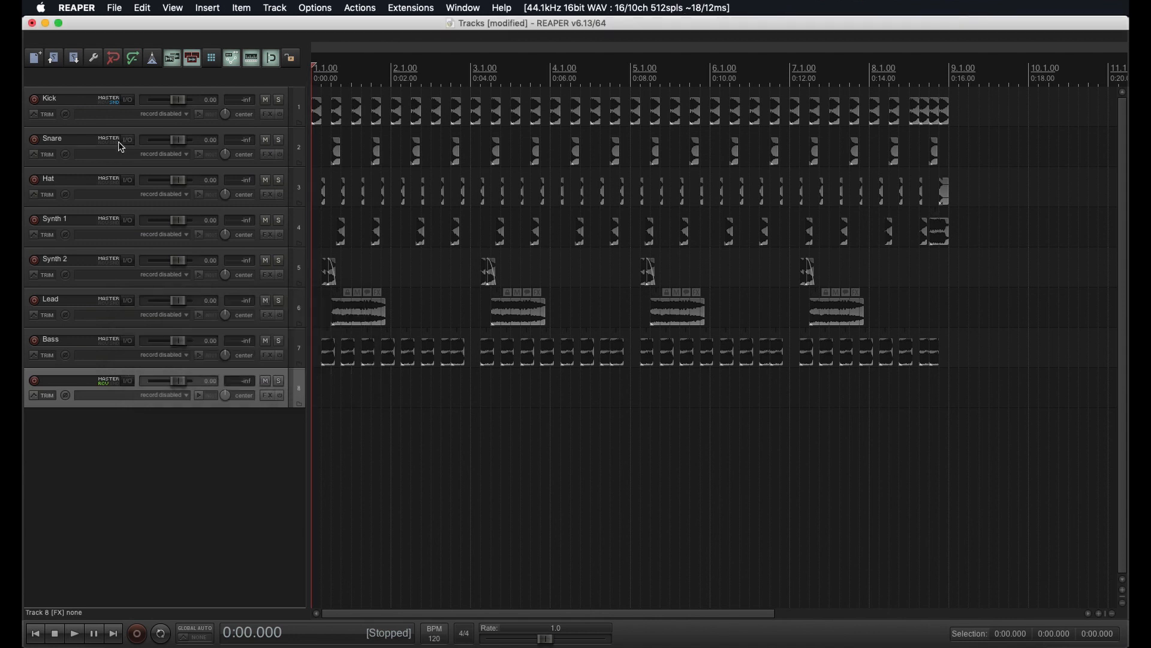
Step: Route sends from the Snare, Hat and Synth 1 tracks to track 8
drag(128, 142, 130, 382)
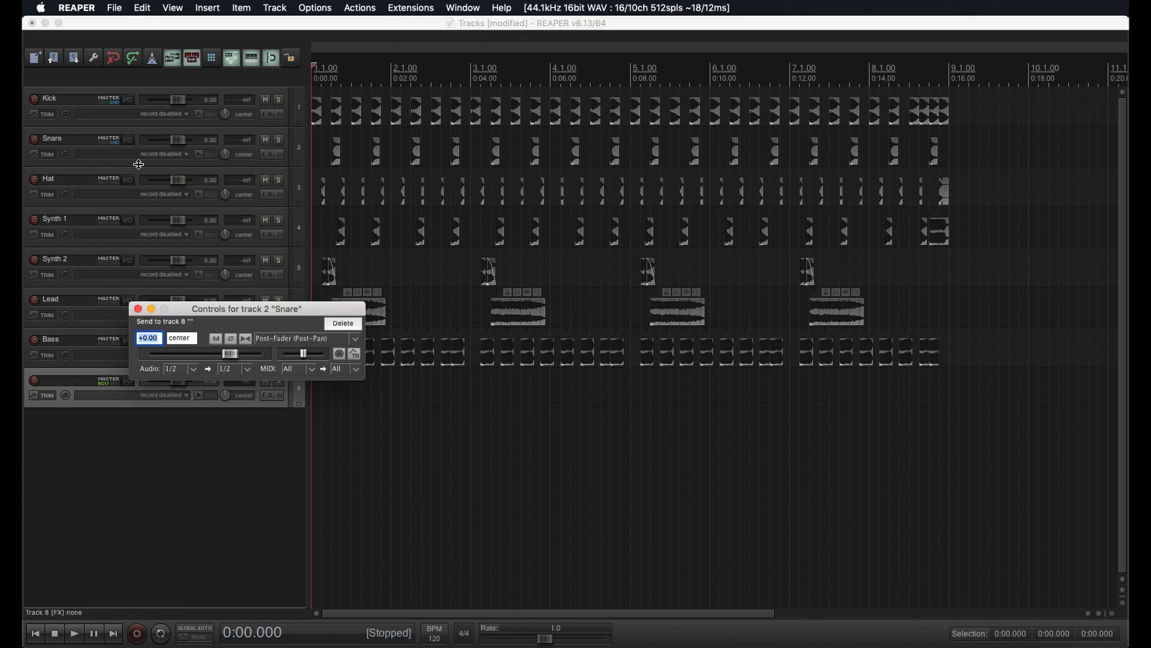
drag(129, 179, 126, 376)
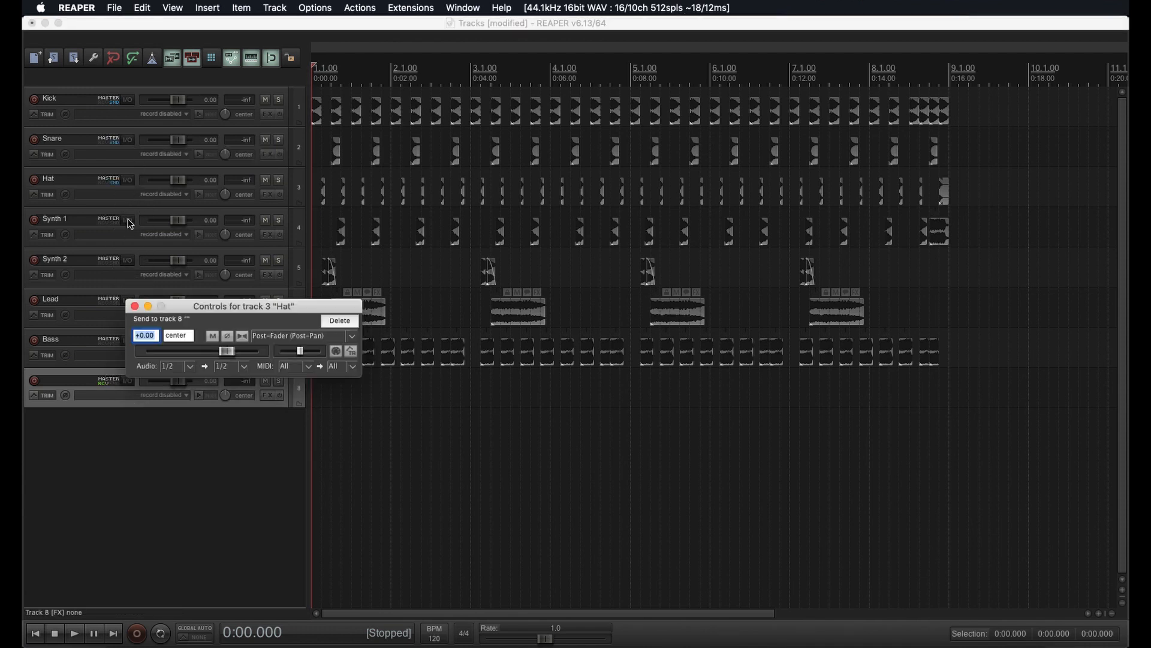
drag(128, 220, 126, 377)
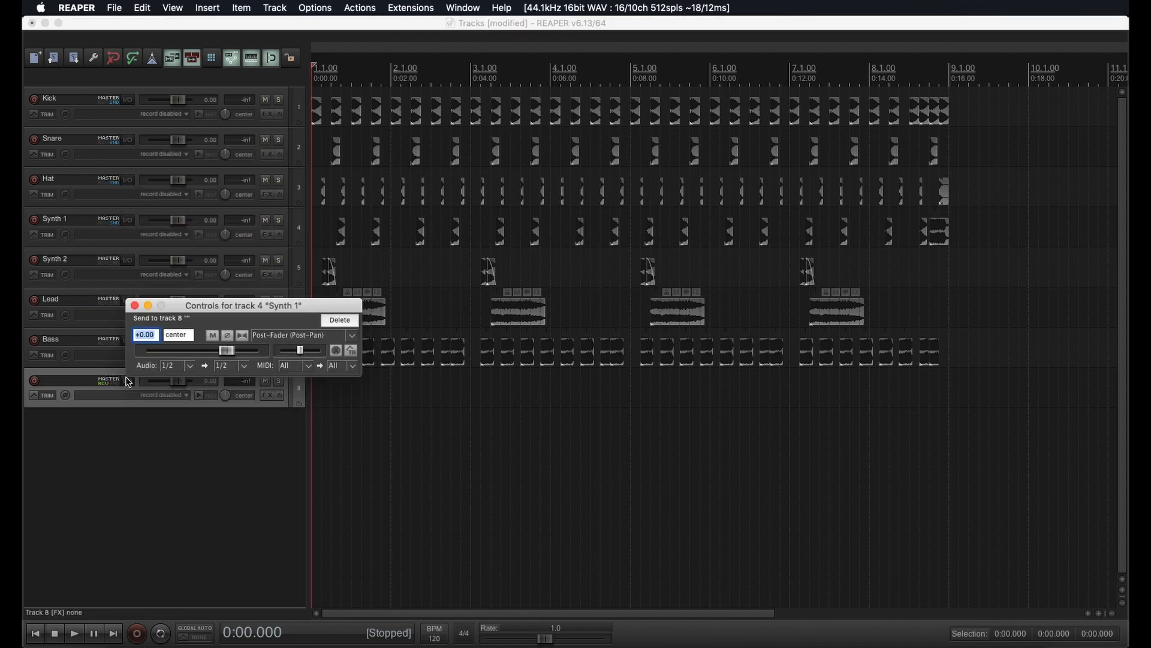
click(122, 367)
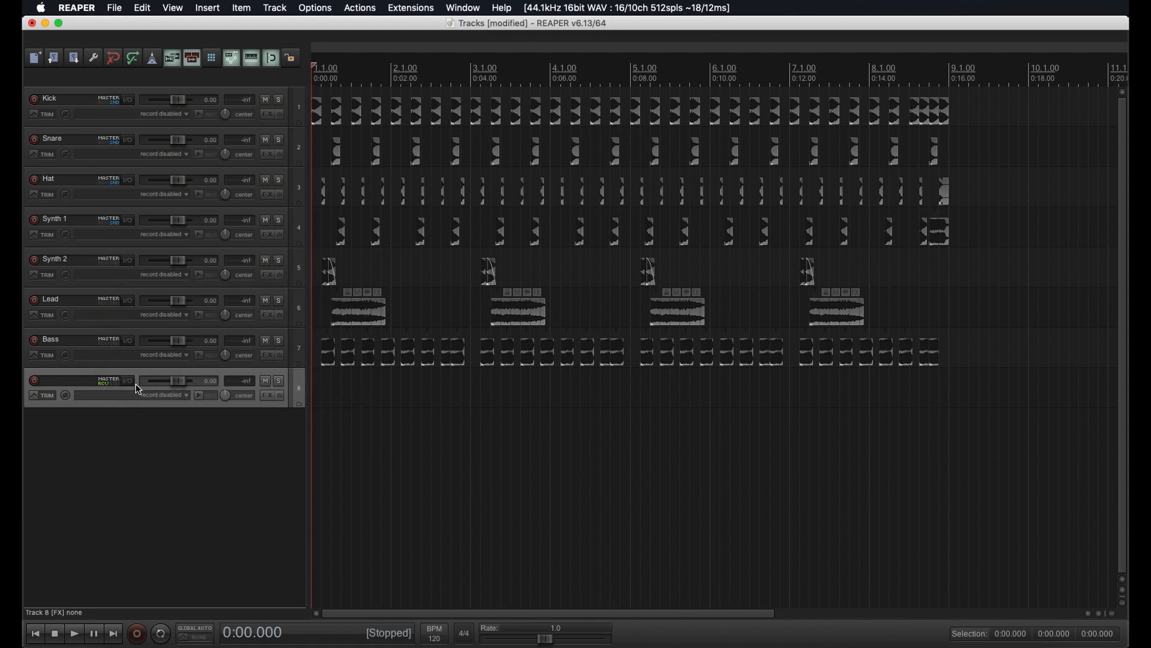
Step: Replace the individual receives in track 8's routing with receives from all tracks
click(131, 380)
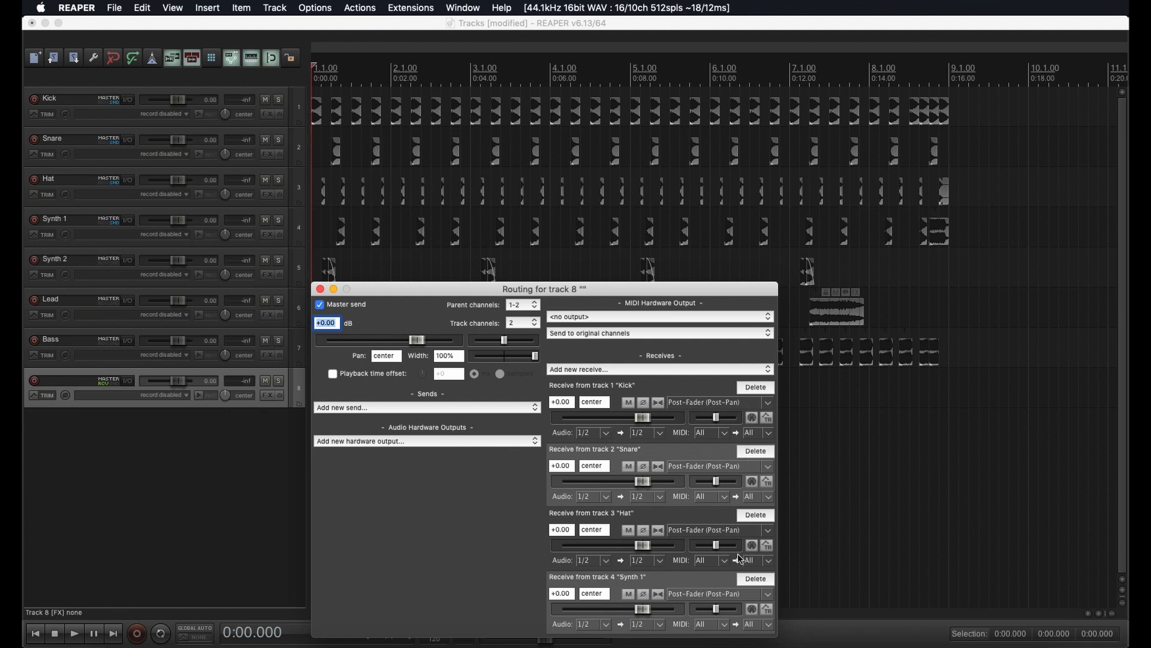
click(623, 369)
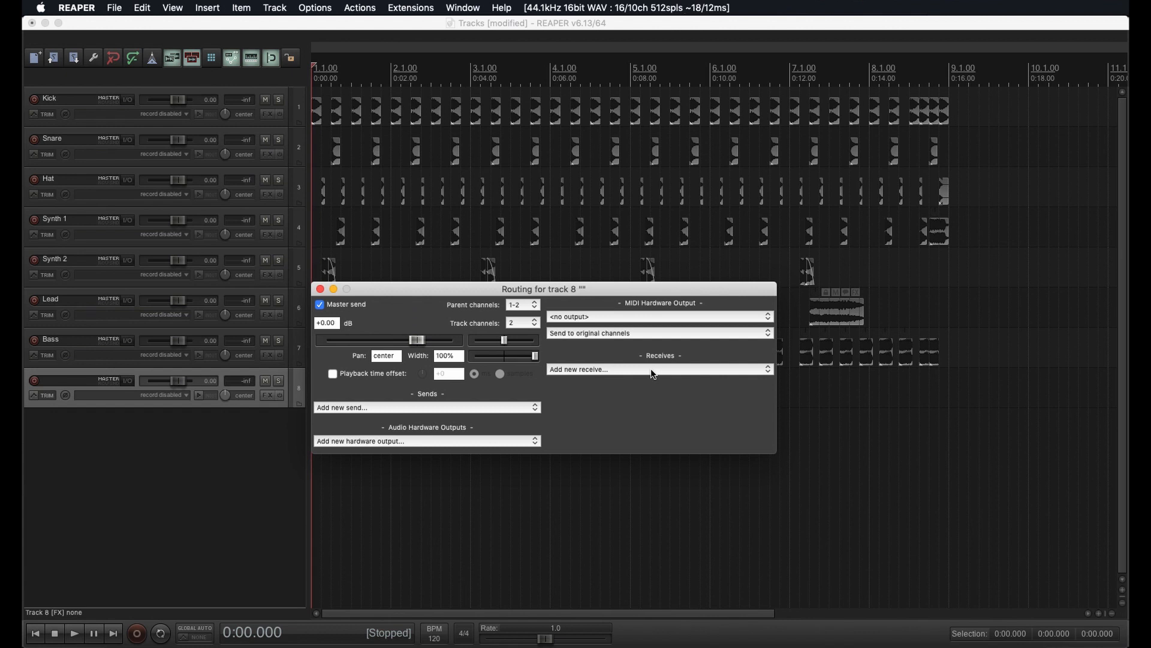
click(650, 368)
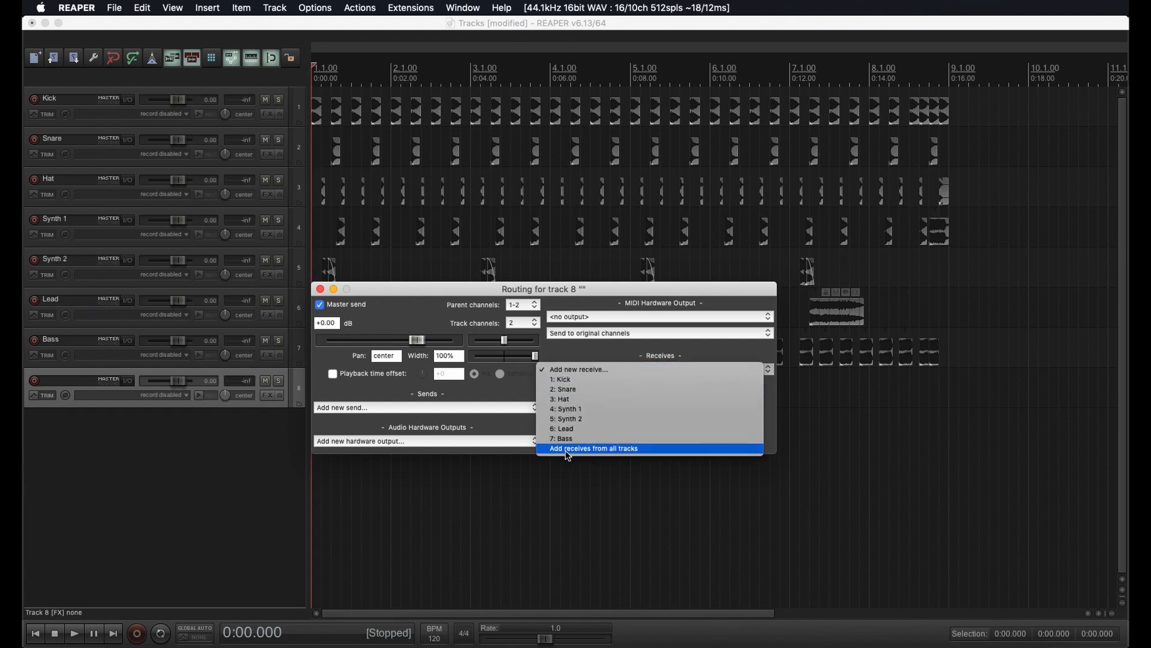
click(624, 449)
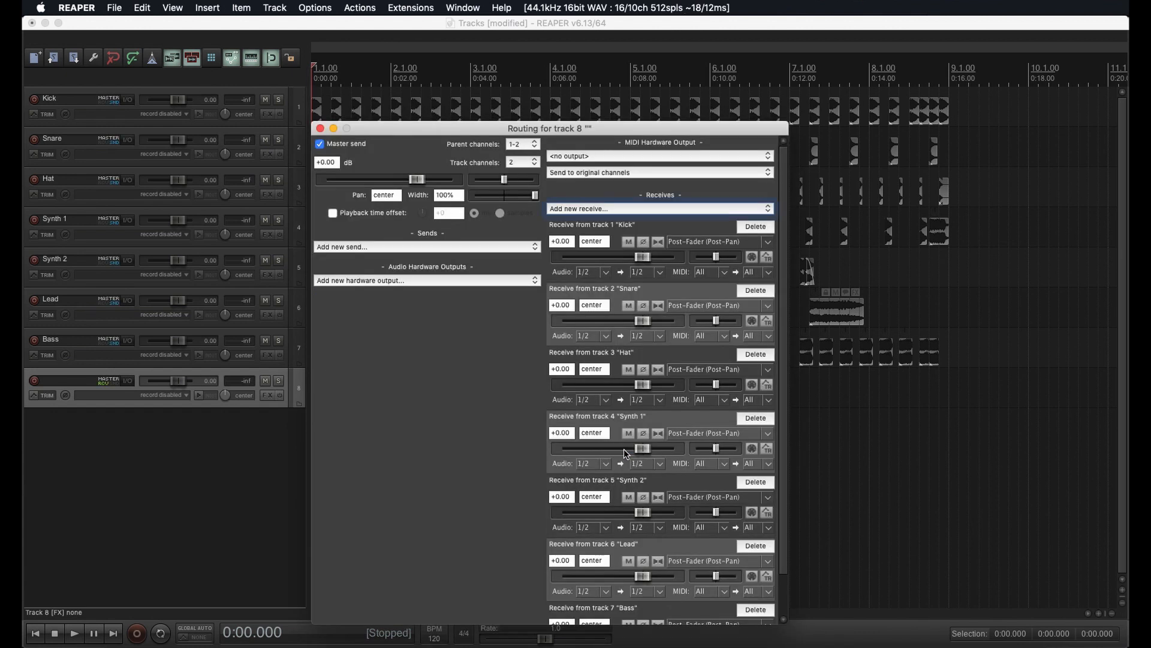
Step: Delete the Kick and Bass receives from track 8 and review its remaining routing
click(744, 228)
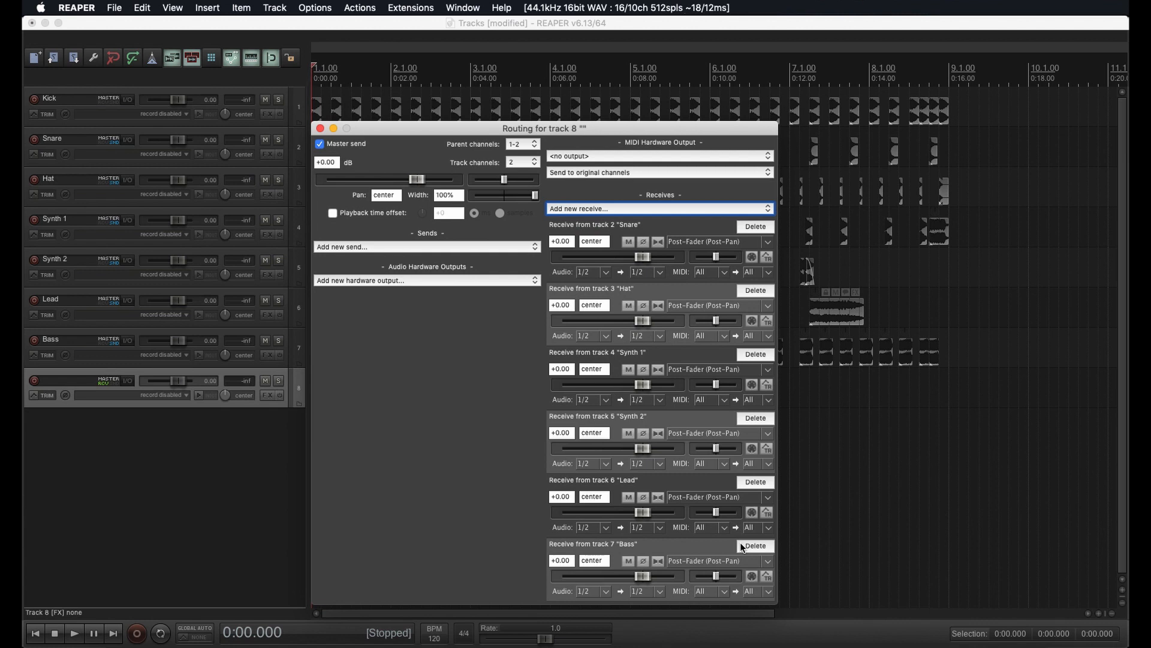
click(742, 546)
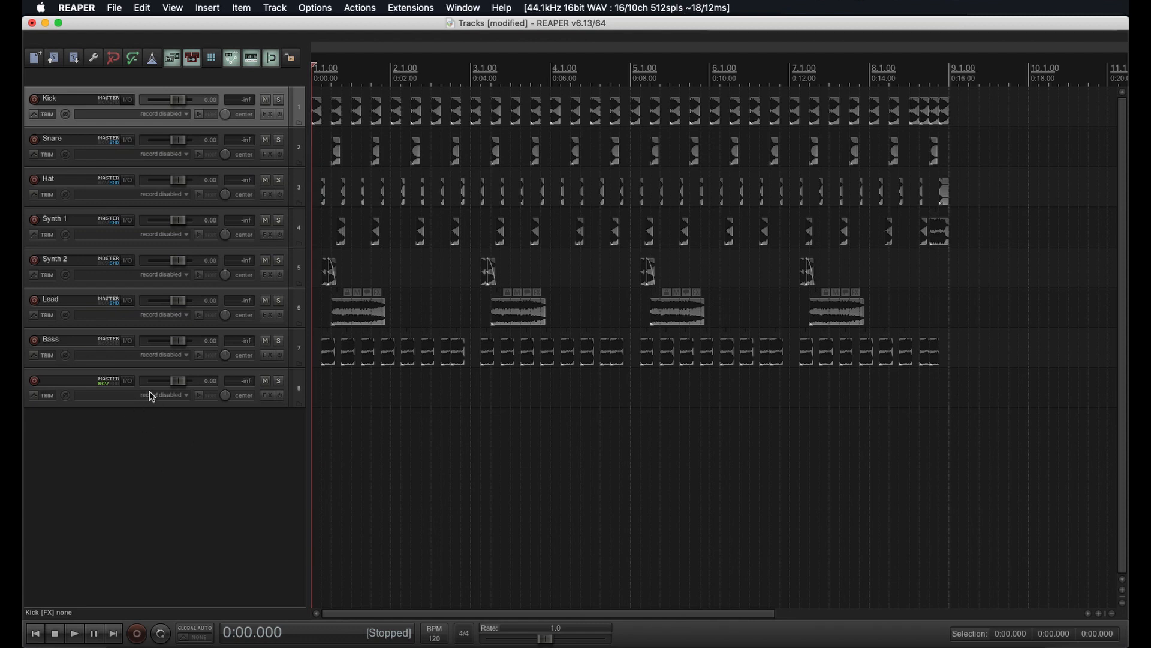
click(134, 384)
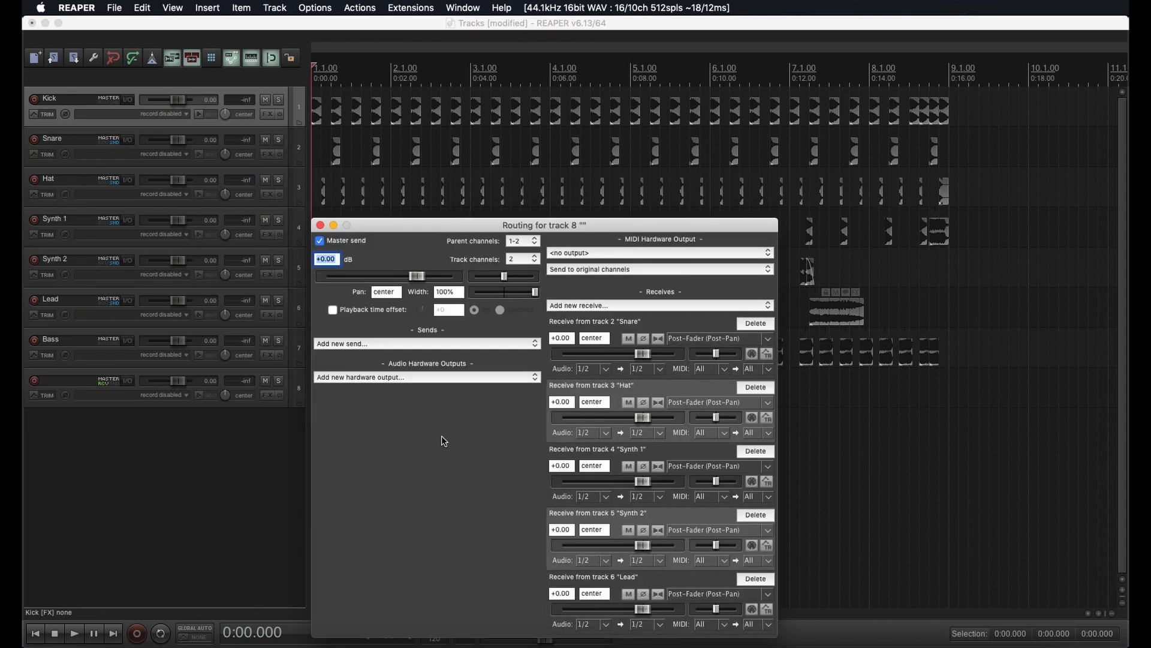
click(320, 224)
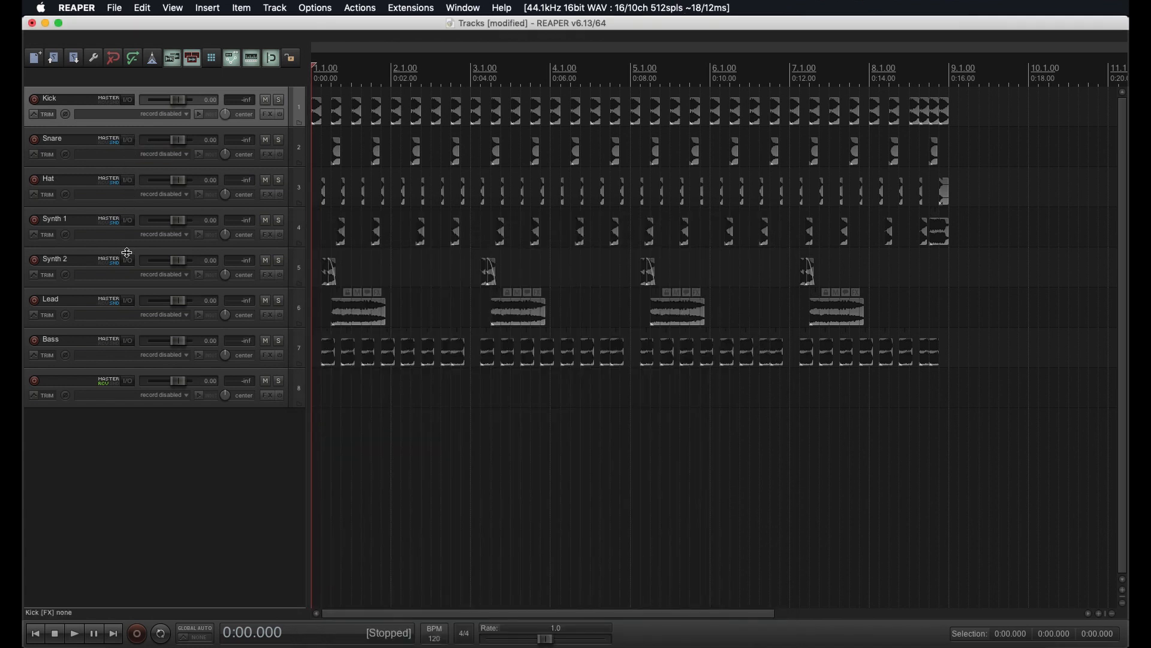
Step: Disable the master send on the Snare, Hat, Synth 1, Synth 2 and Lead tracks
click(128, 140)
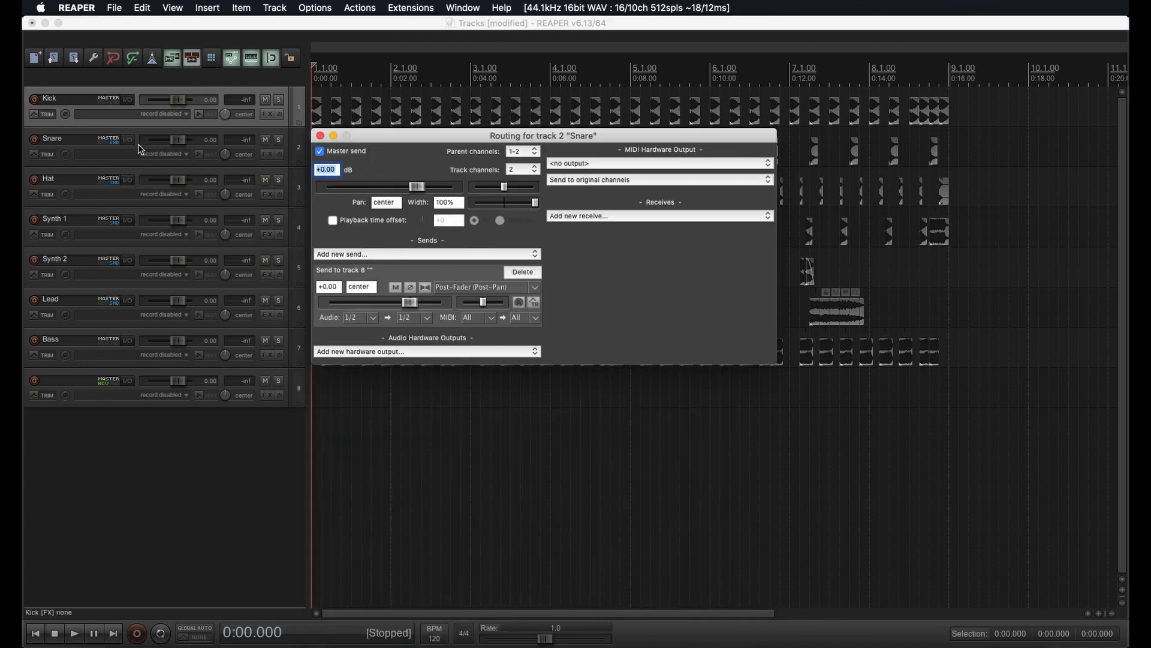
click(337, 154)
click(128, 180)
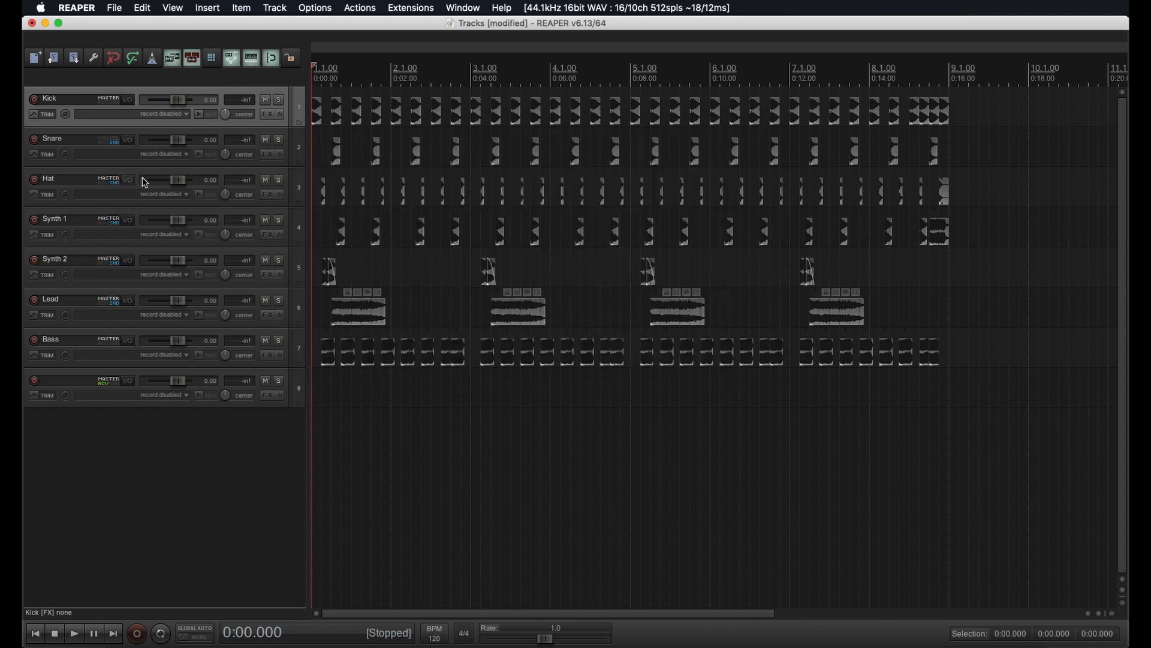
click(320, 191)
click(128, 220)
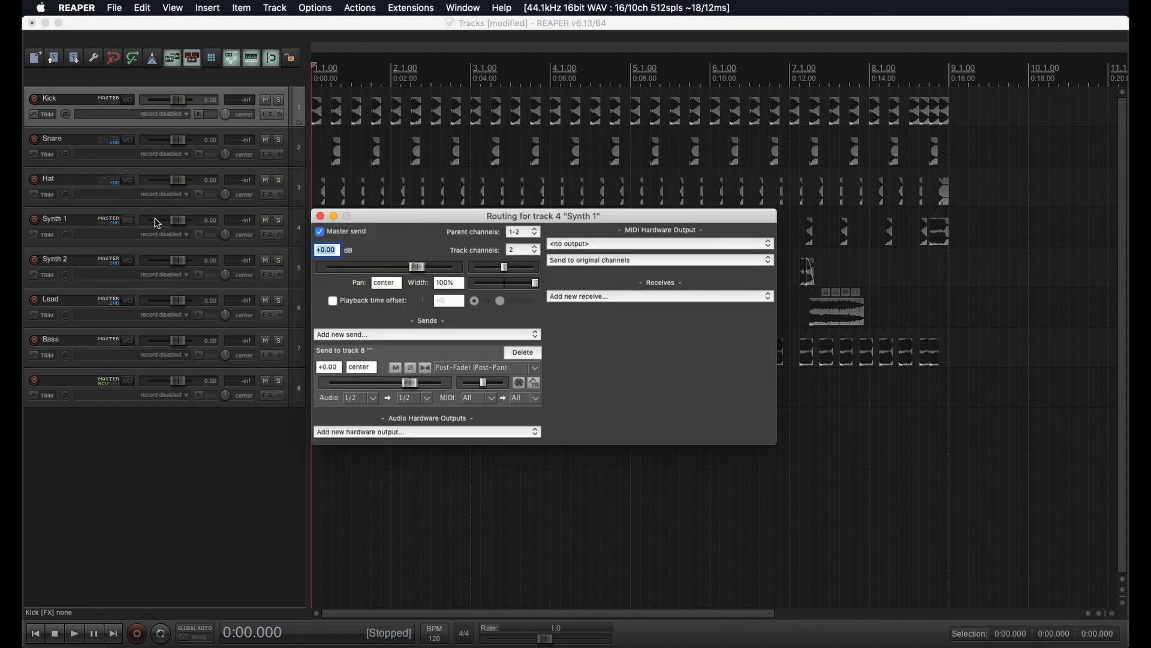
click(320, 232)
click(128, 261)
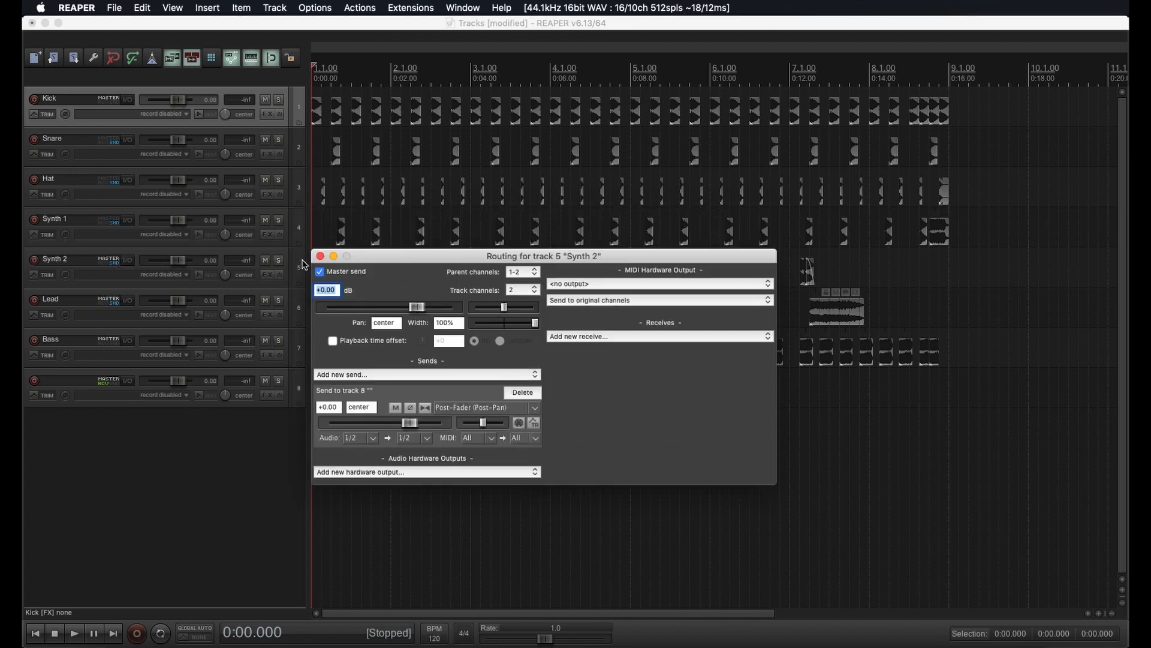
click(320, 271)
click(129, 301)
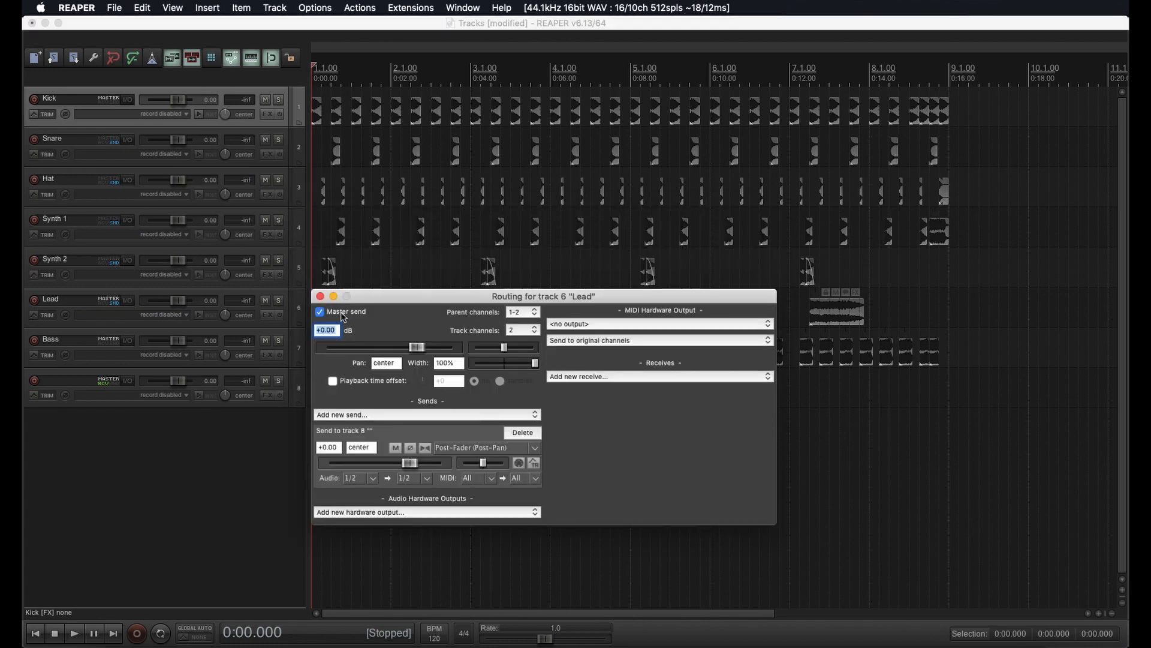
click(320, 311)
click(320, 297)
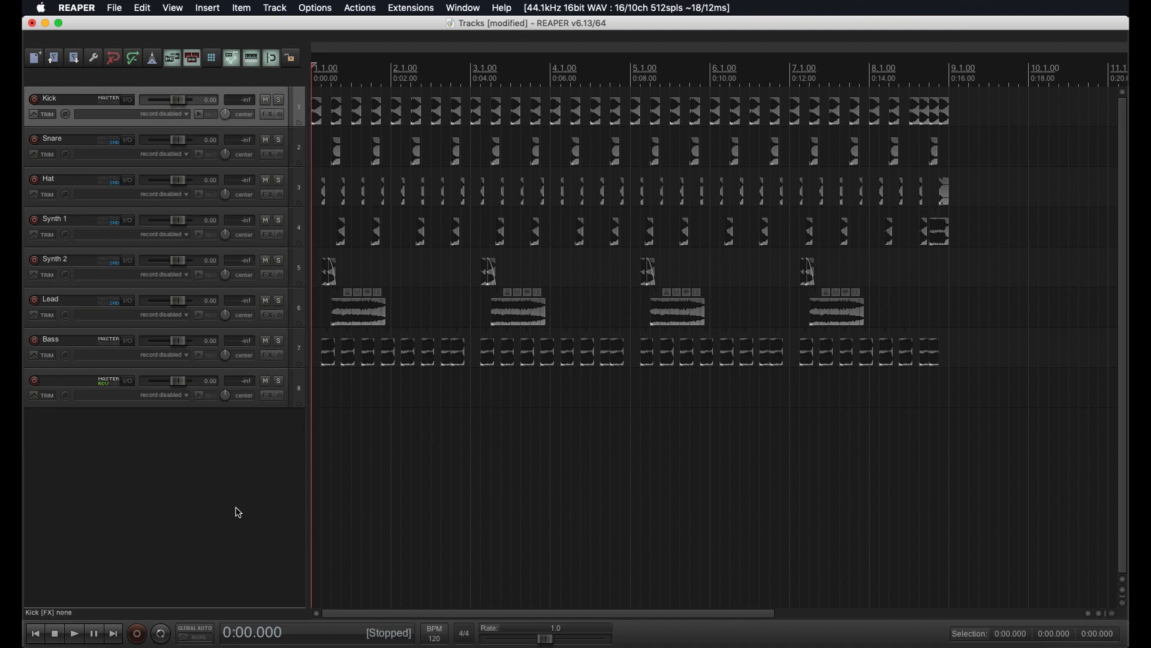
Step: Remove the bus track and its routing, and place a new empty track above Kick
key(Delete)
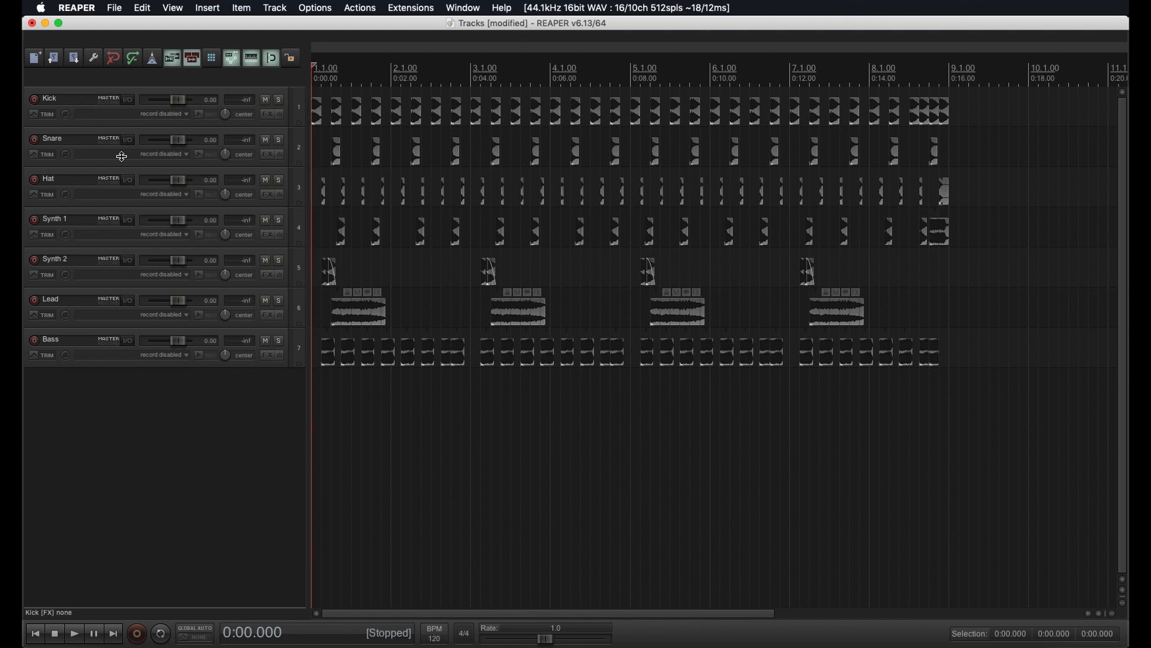
double_click(155, 450)
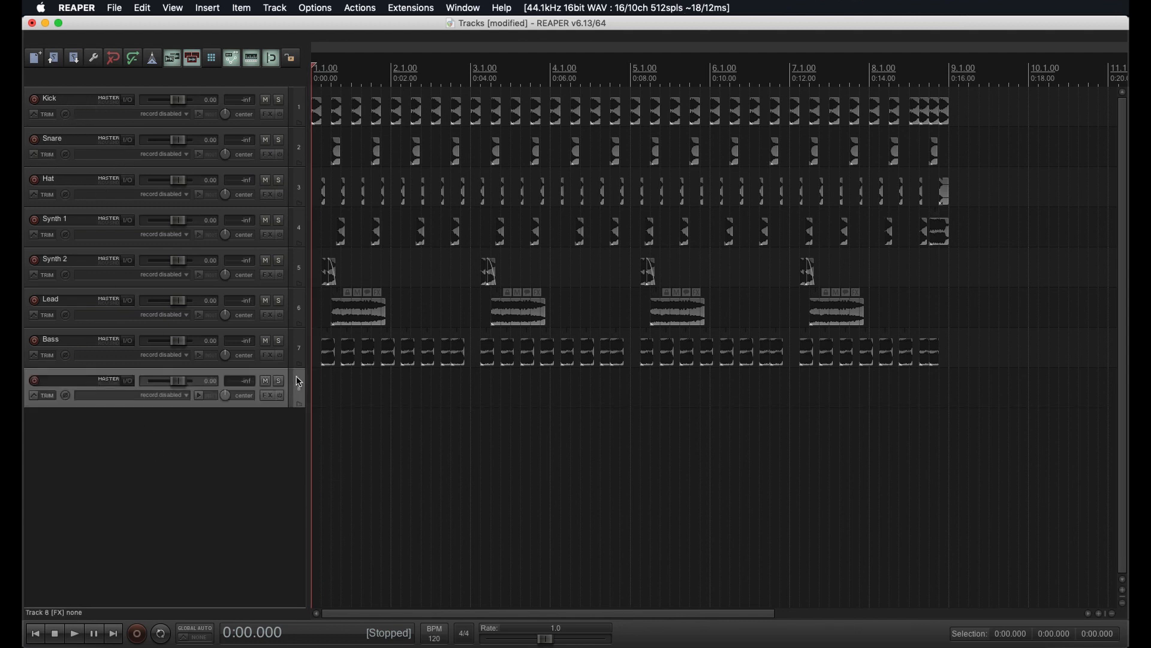
drag(298, 381, 277, 93)
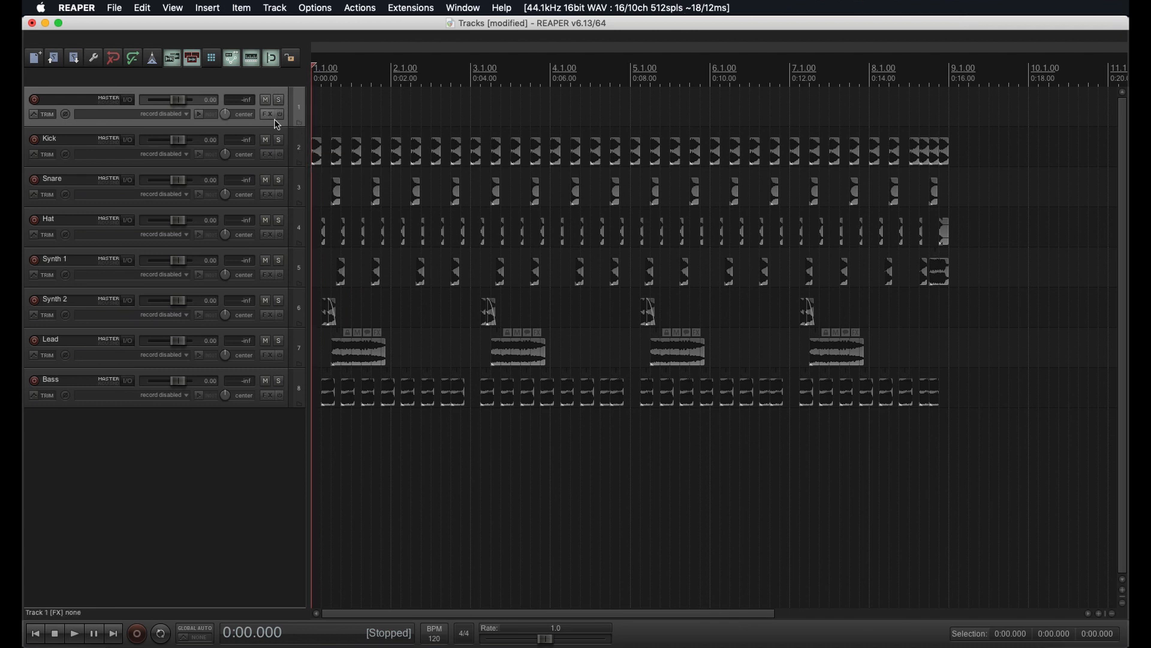
Step: Nest the Kick, Snare and Hat tracks inside the empty track 1 as its folder children
click(300, 139)
shift+click(302, 226)
drag(301, 226, 297, 108)
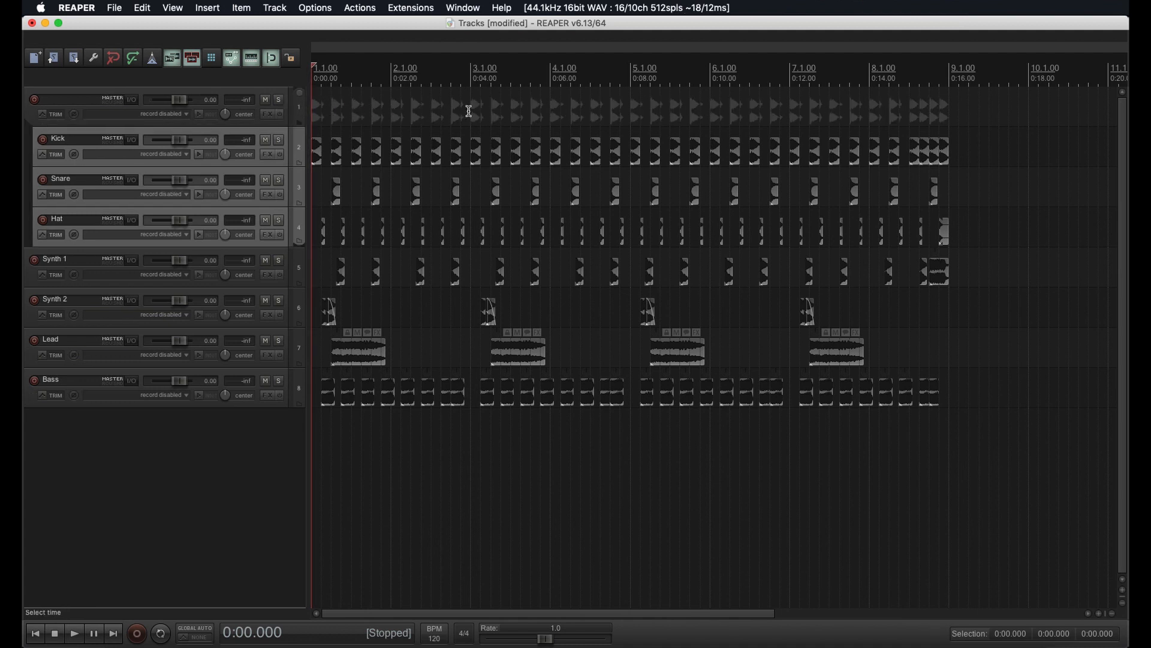
Step: Name the folder track Drums and check the parent send in the Kick track's routing
scroll(469, 111, up, 5)
double_click(60, 99)
text(Dr)
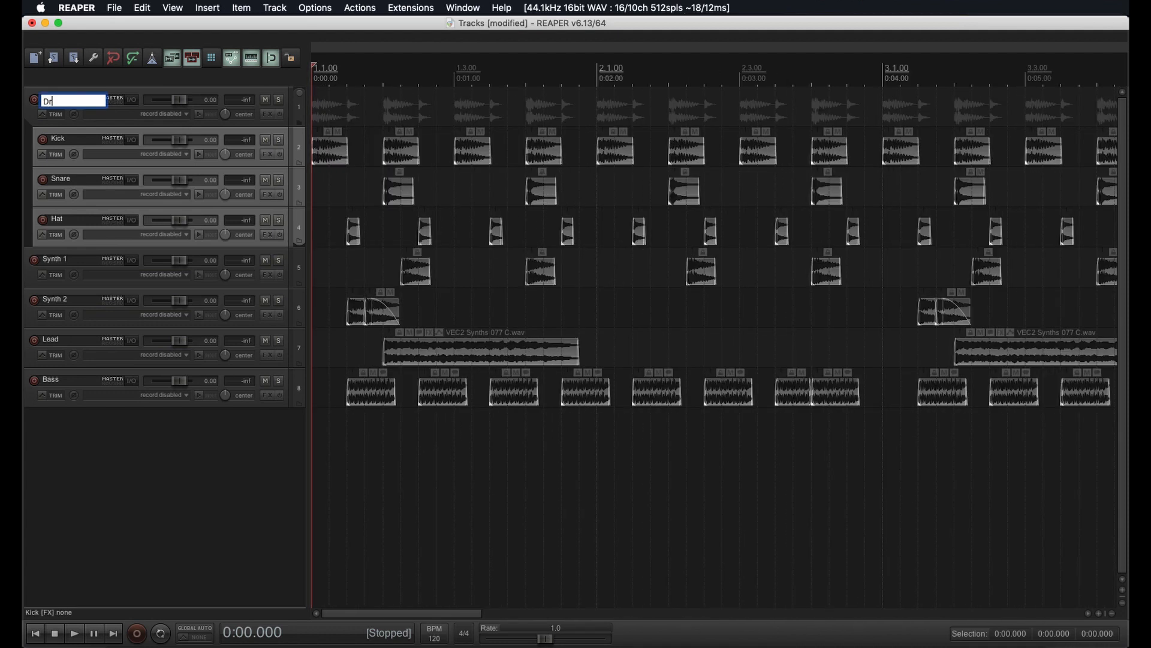
text(ums)
key(Return)
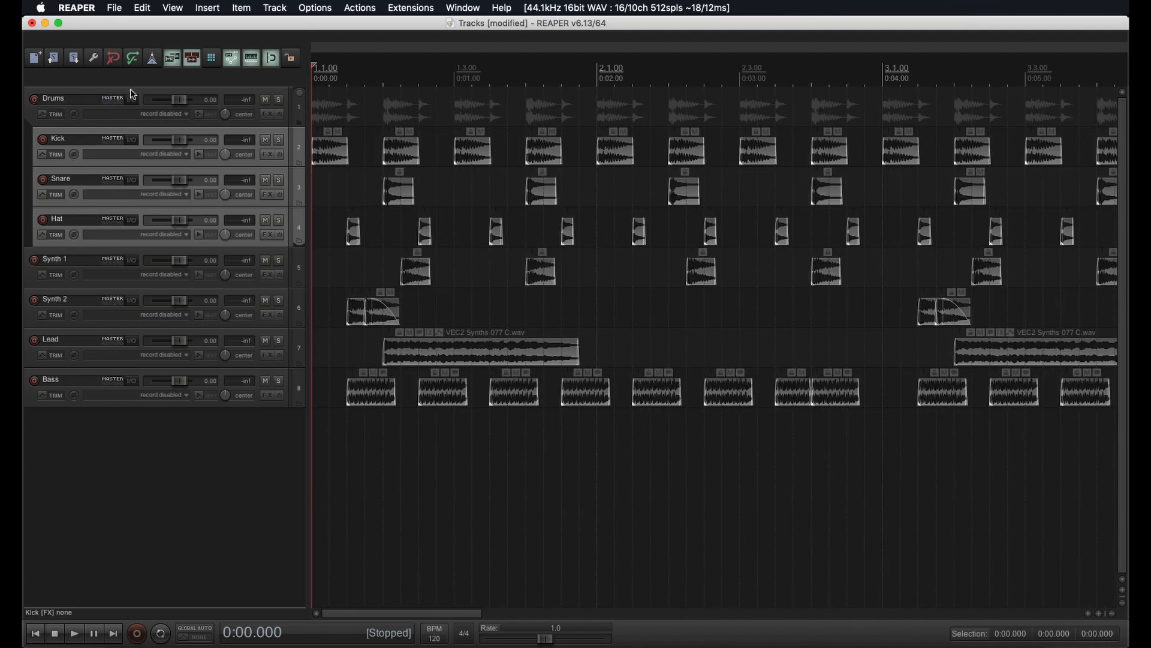
click(131, 140)
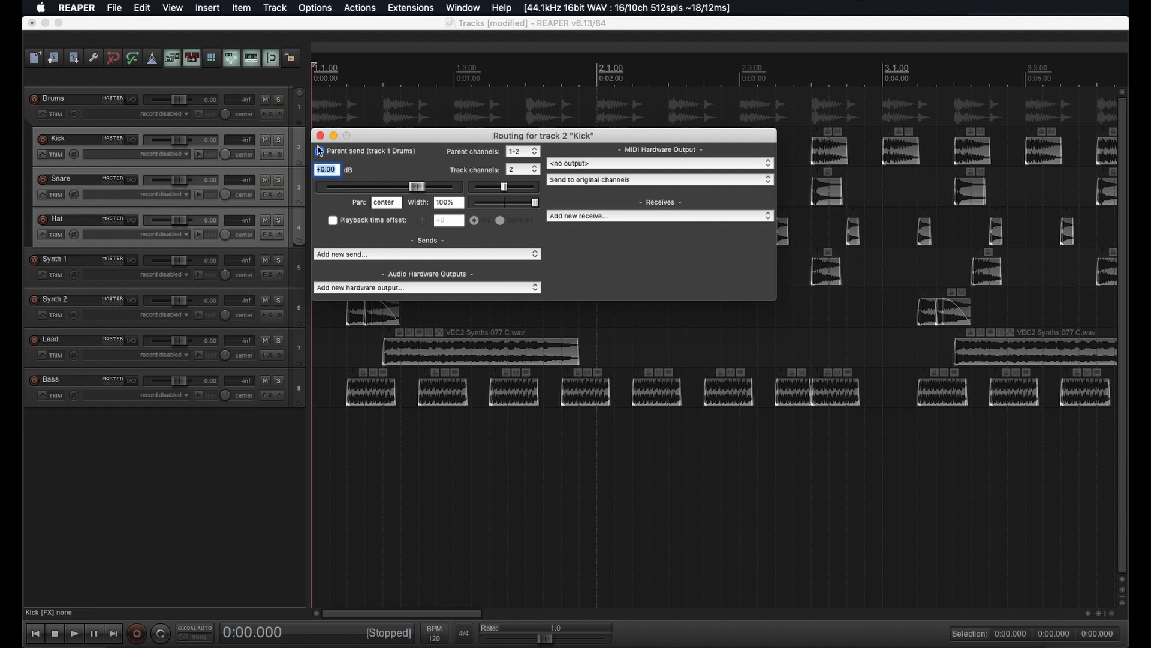
click(202, 97)
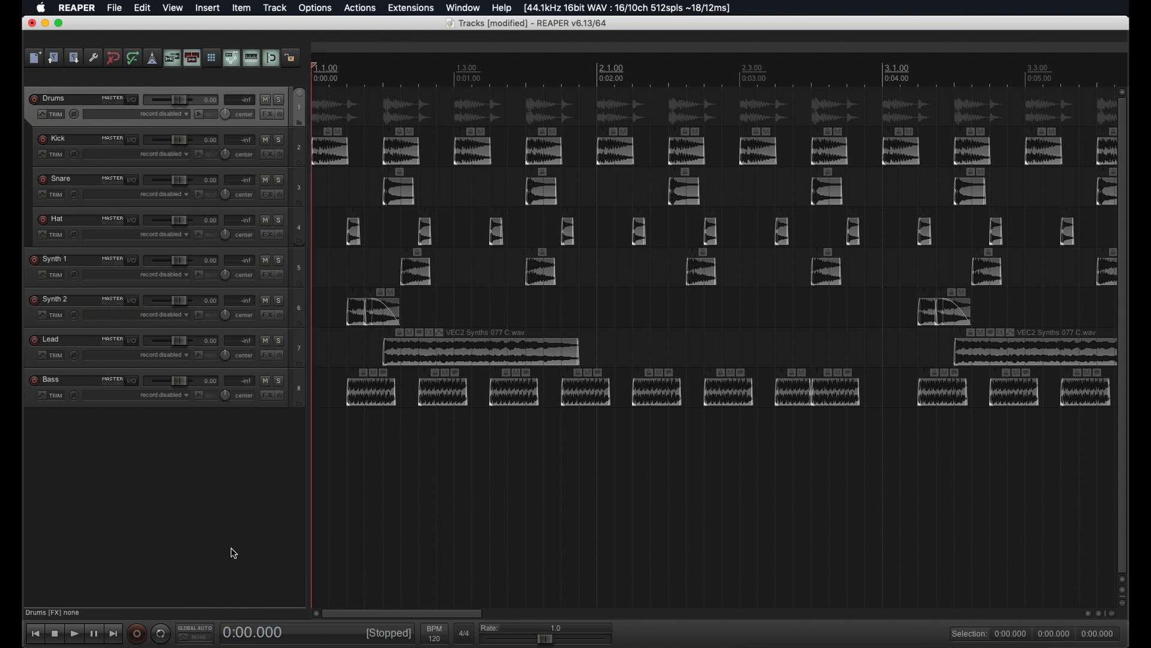
Step: Create a folder track named Synth between Hat and Synth 1, with Synth 1 and Synth 2 nested inside it
right_click(203, 479)
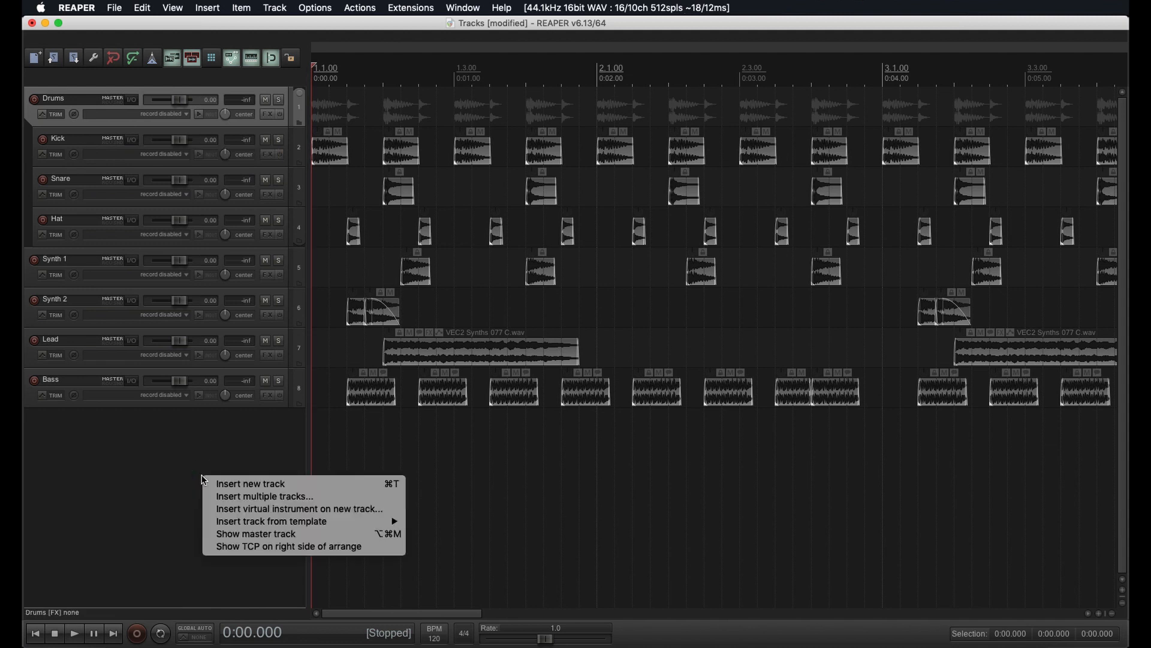
click(251, 483)
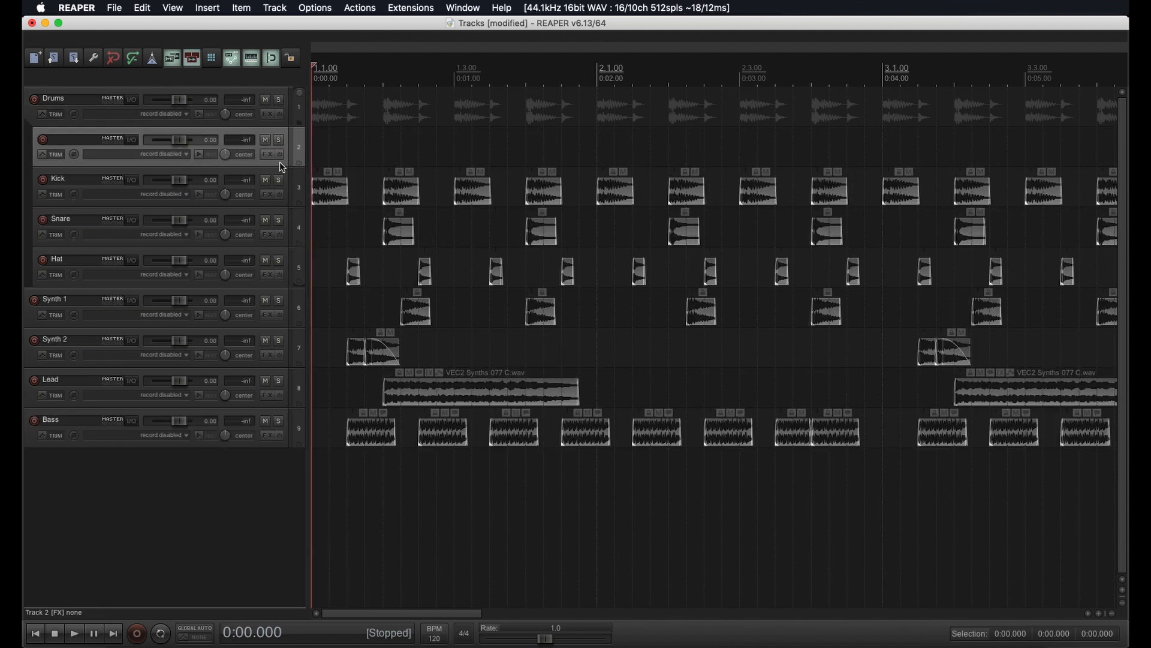
click(300, 146)
drag(300, 146, 294, 265)
click(299, 306)
shift+click(298, 353)
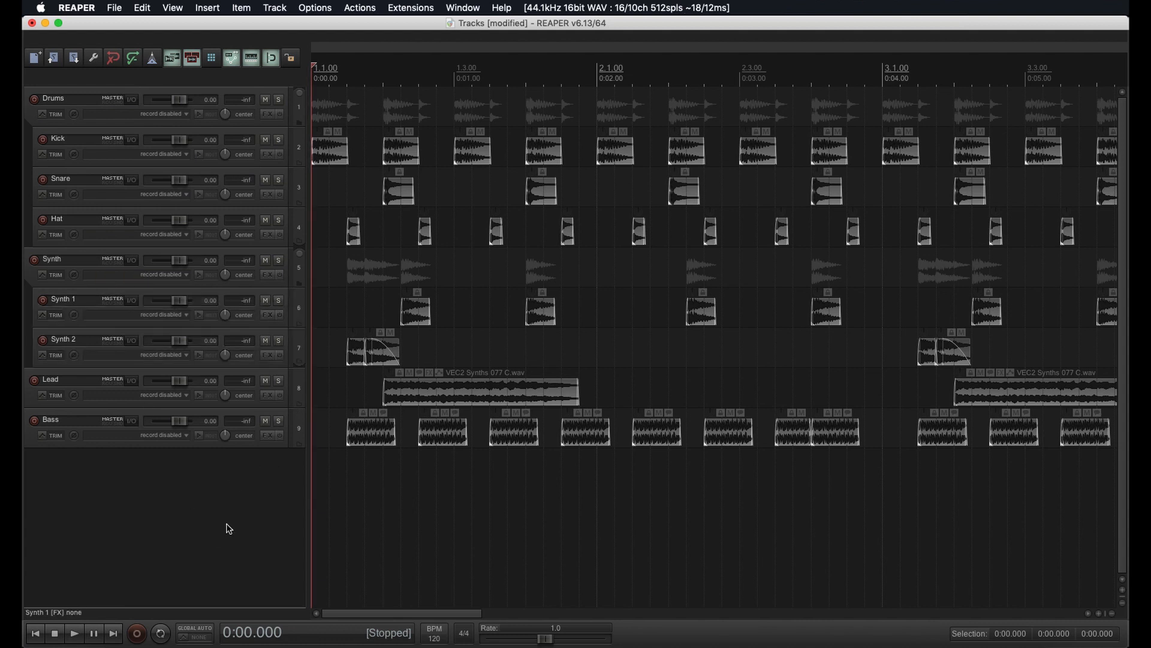
Step: Set the mixer to group folders to the left, and return to the arrange view
key(super+m)
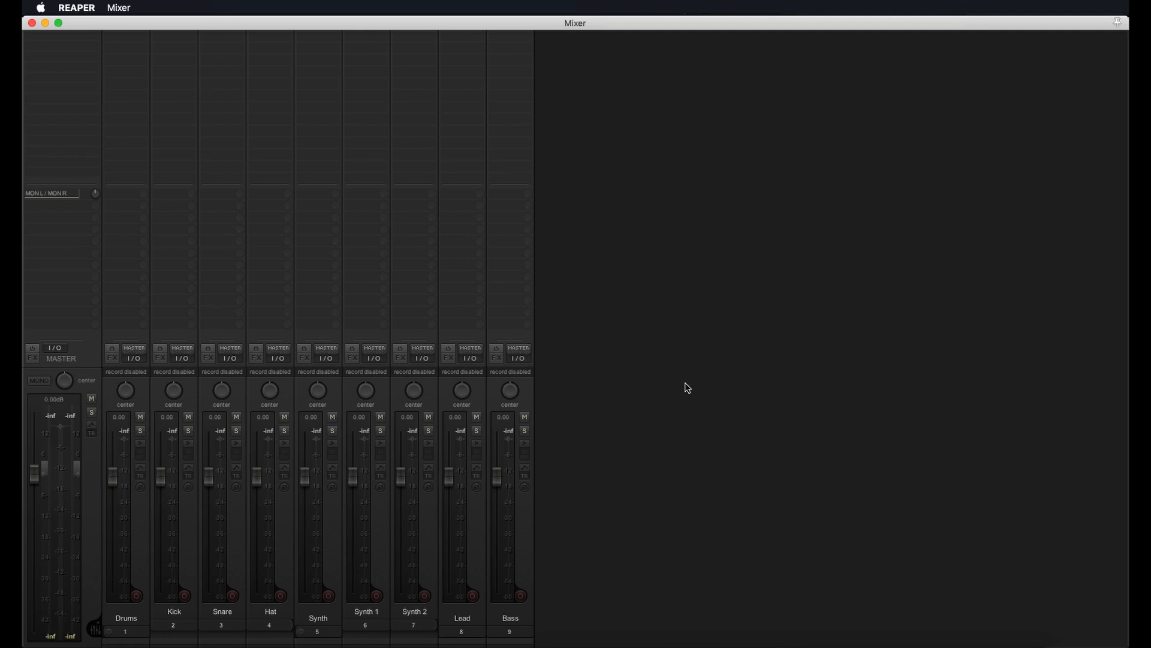
right_click(659, 458)
click(629, 457)
right_click(96, 628)
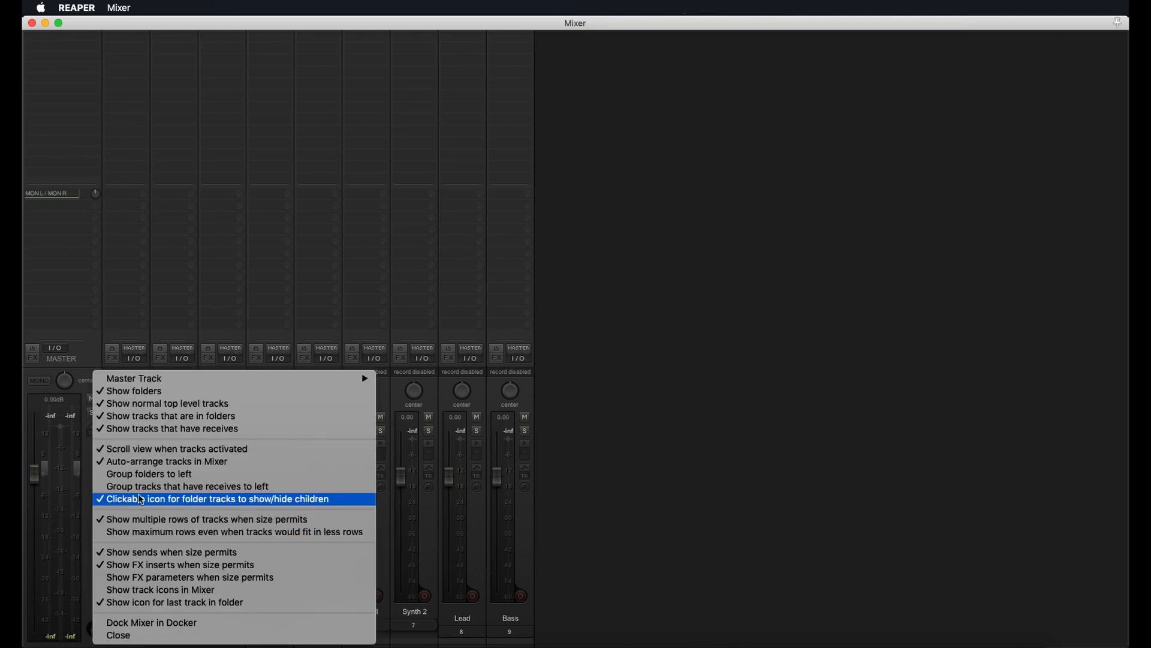
click(147, 477)
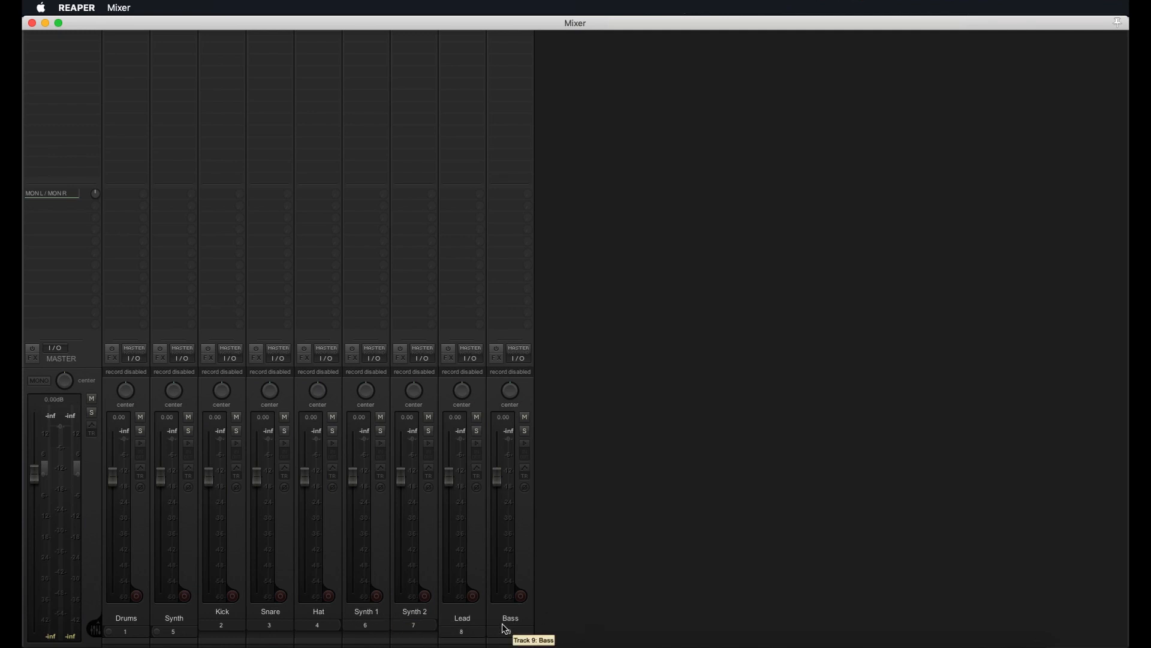
key(super+m)
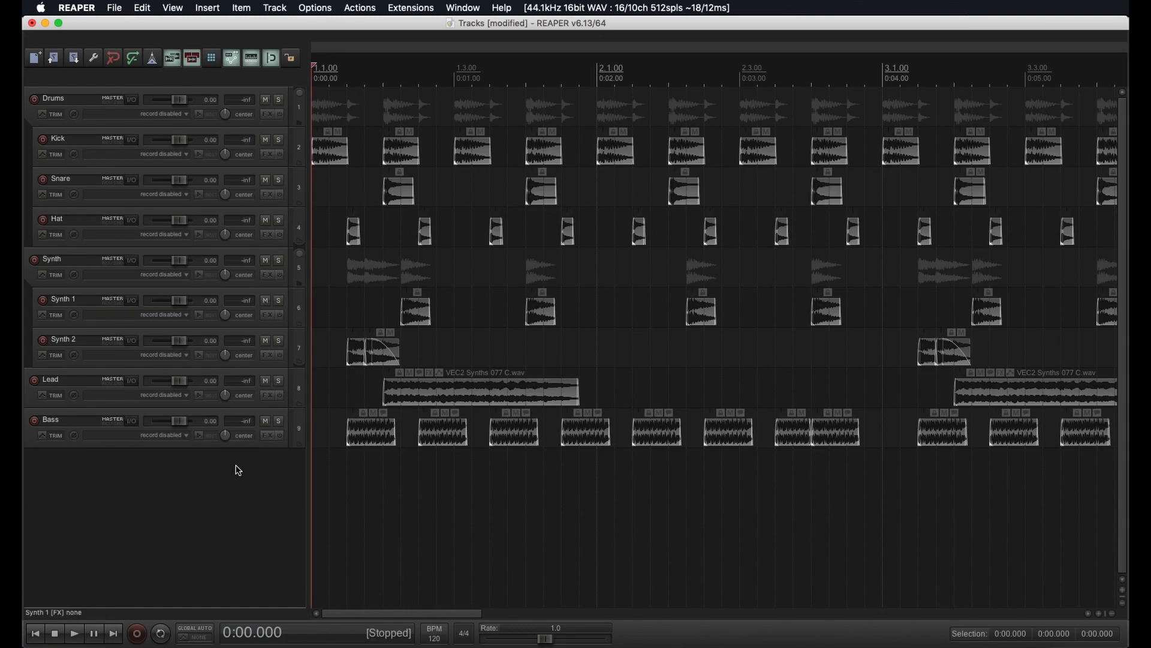
Step: Create a folder track named Lead below Synth 2, with the existing Lead track nested inside it
double_click(162, 506)
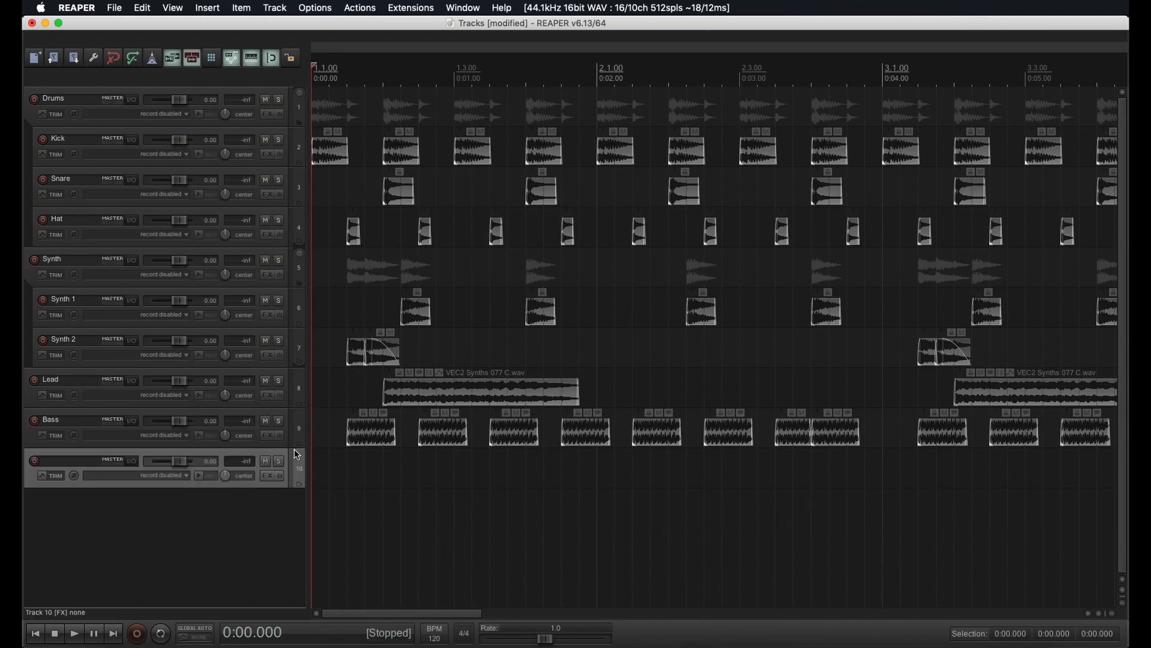
drag(298, 457, 299, 371)
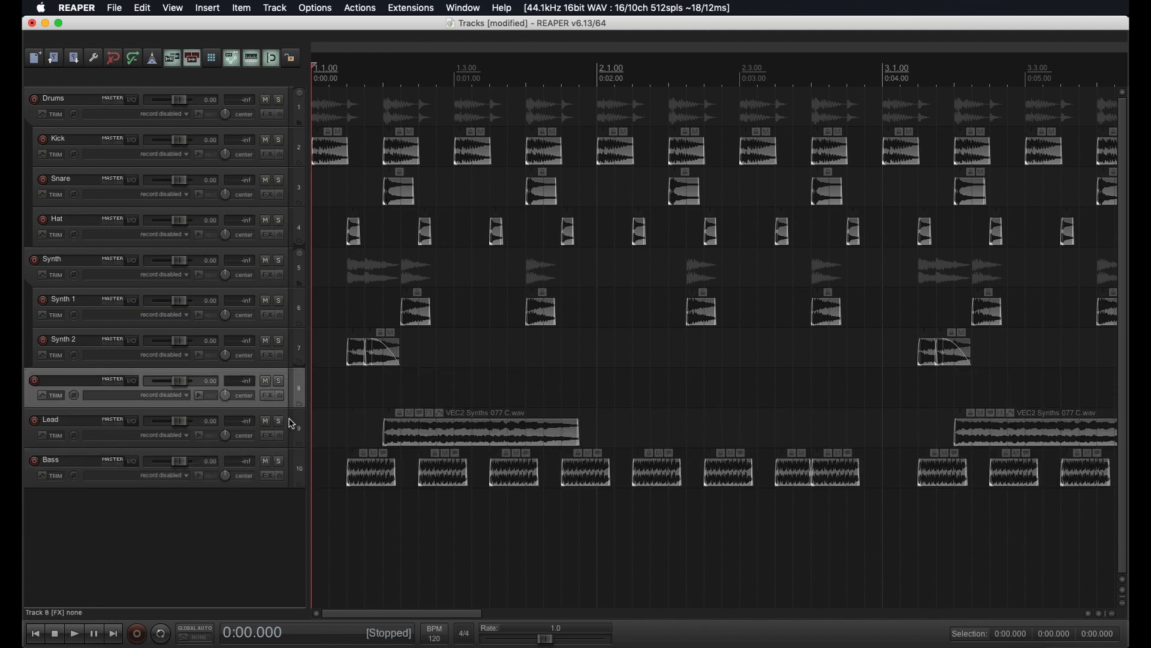
drag(292, 422, 298, 408)
double_click(80, 382)
text(L)
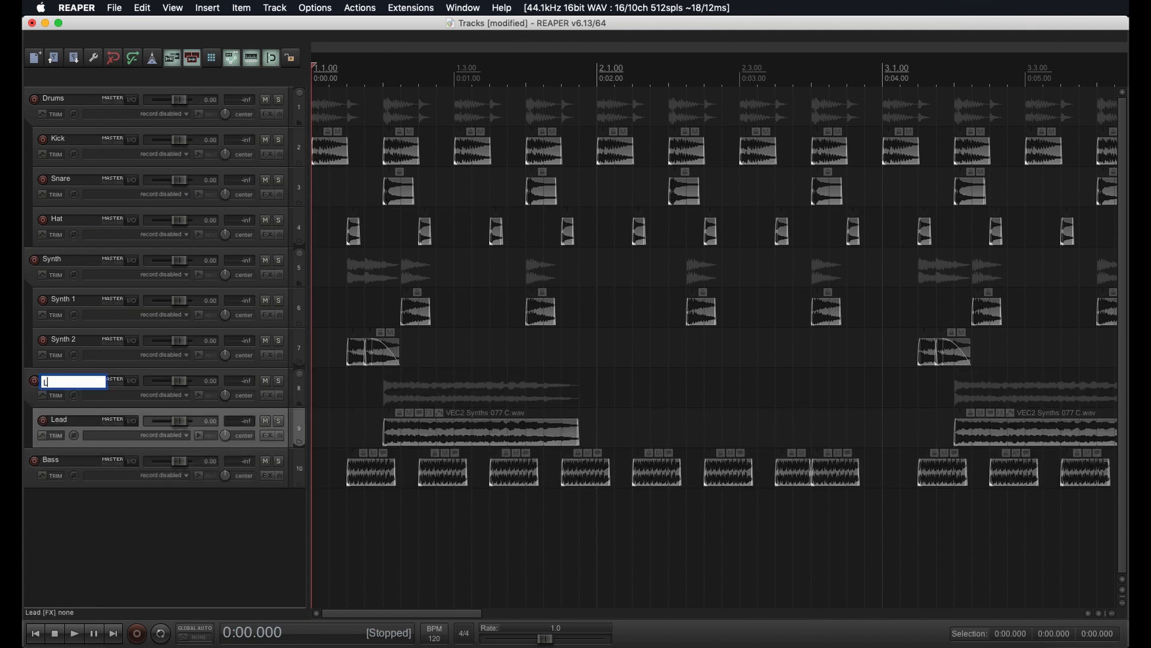
text(ead)
key(Return)
Step: Create a folder track named Bass below the Lead tracks, with the existing Bass track nested inside it
double_click(216, 507)
drag(299, 508, 298, 453)
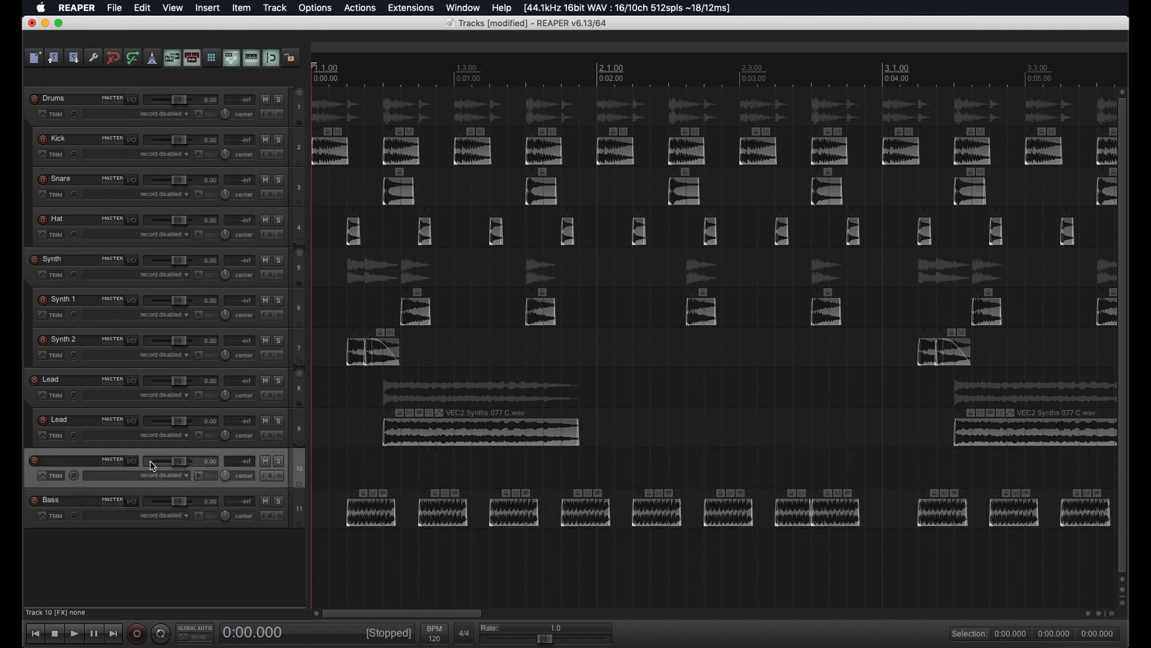
double_click(92, 466)
text(Bass)
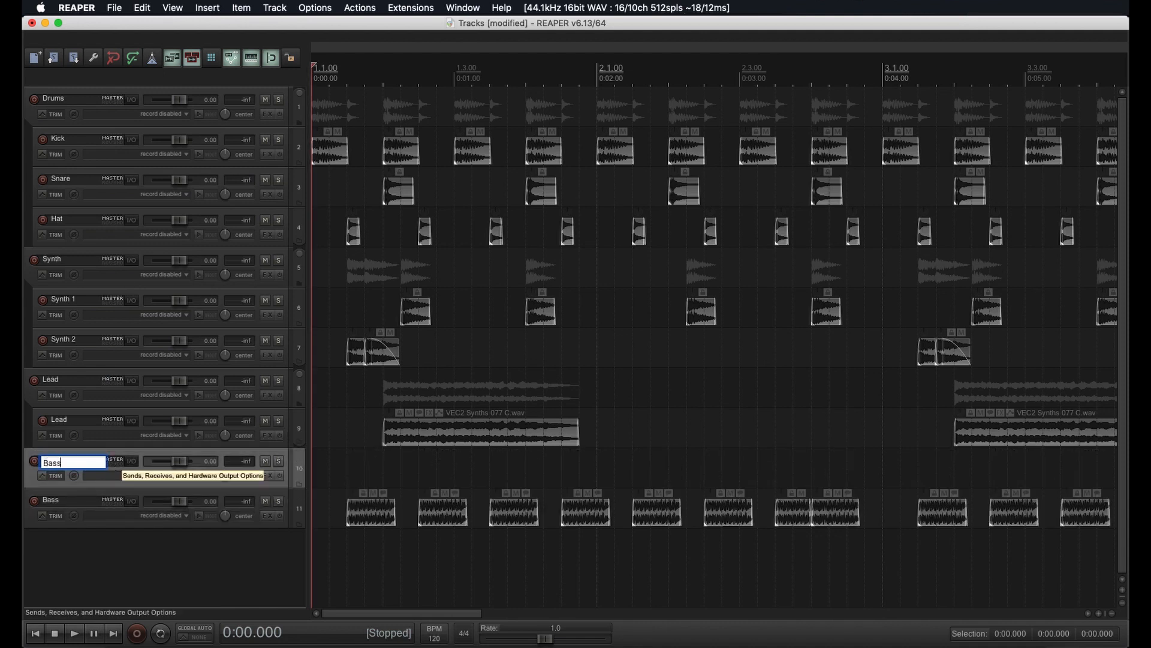
key(Return)
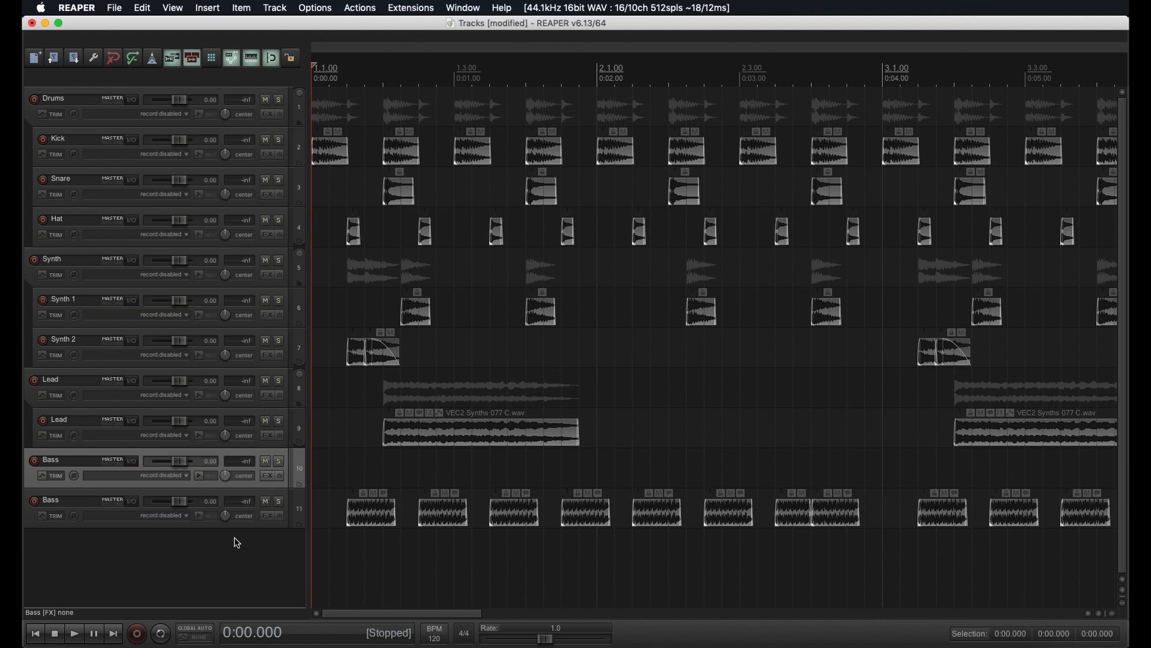
click(300, 486)
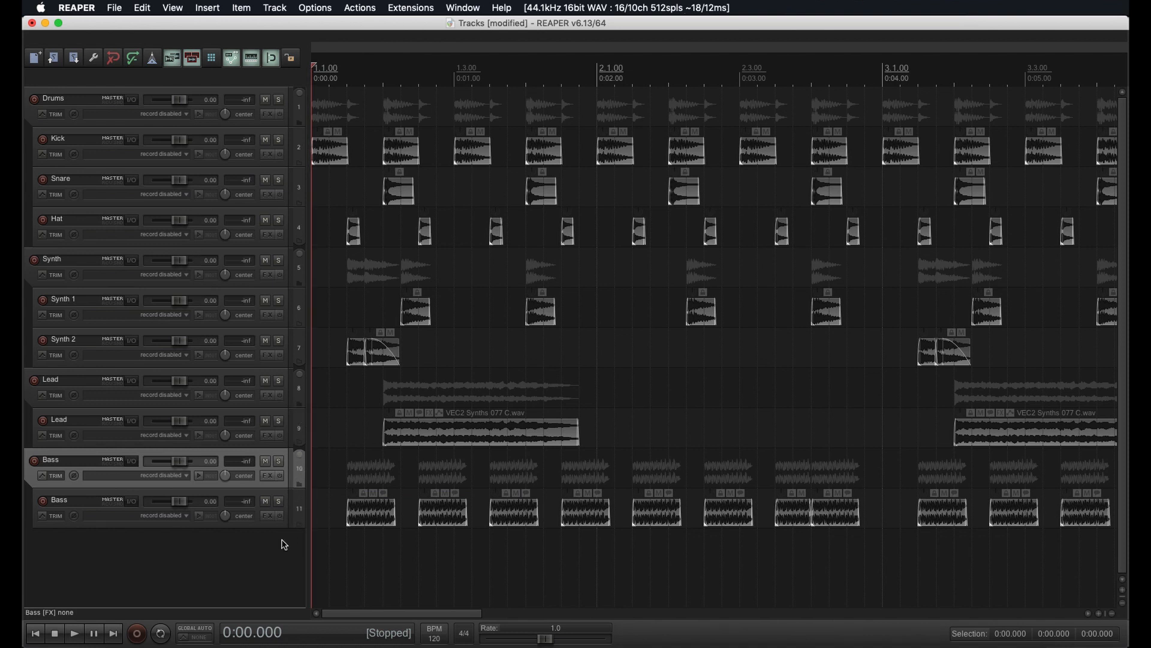
Step: Inspect the Synth, Lead and Bass folder tracks in the mixer, and return to the arrange view
key(super+m)
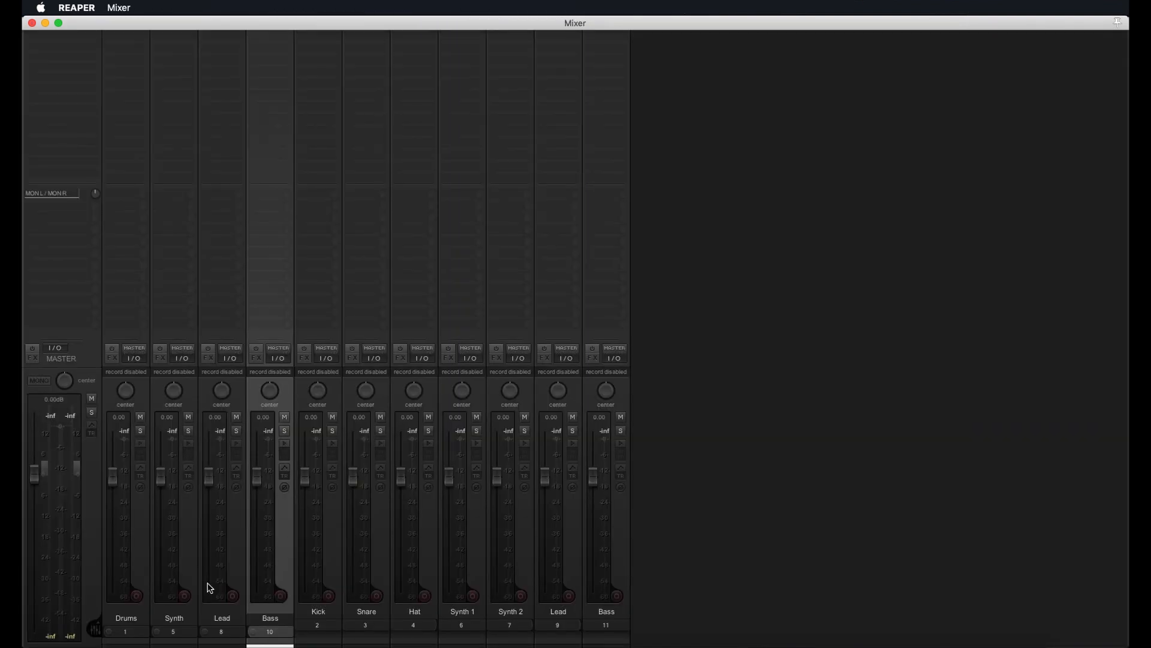
click(171, 612)
click(223, 615)
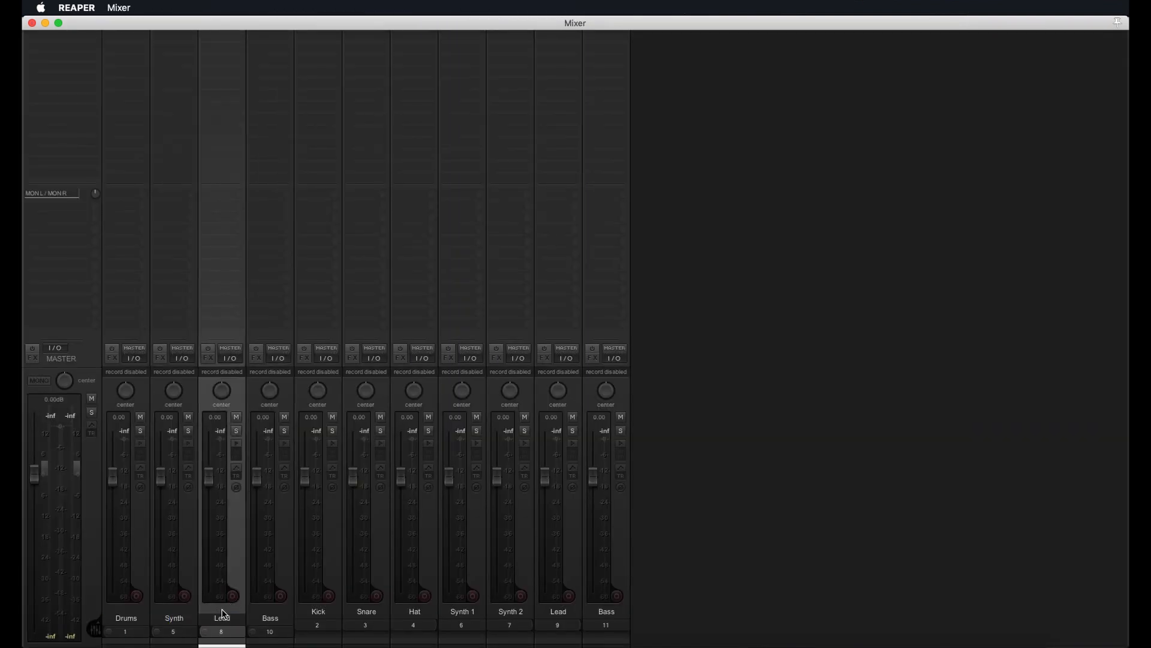
click(268, 616)
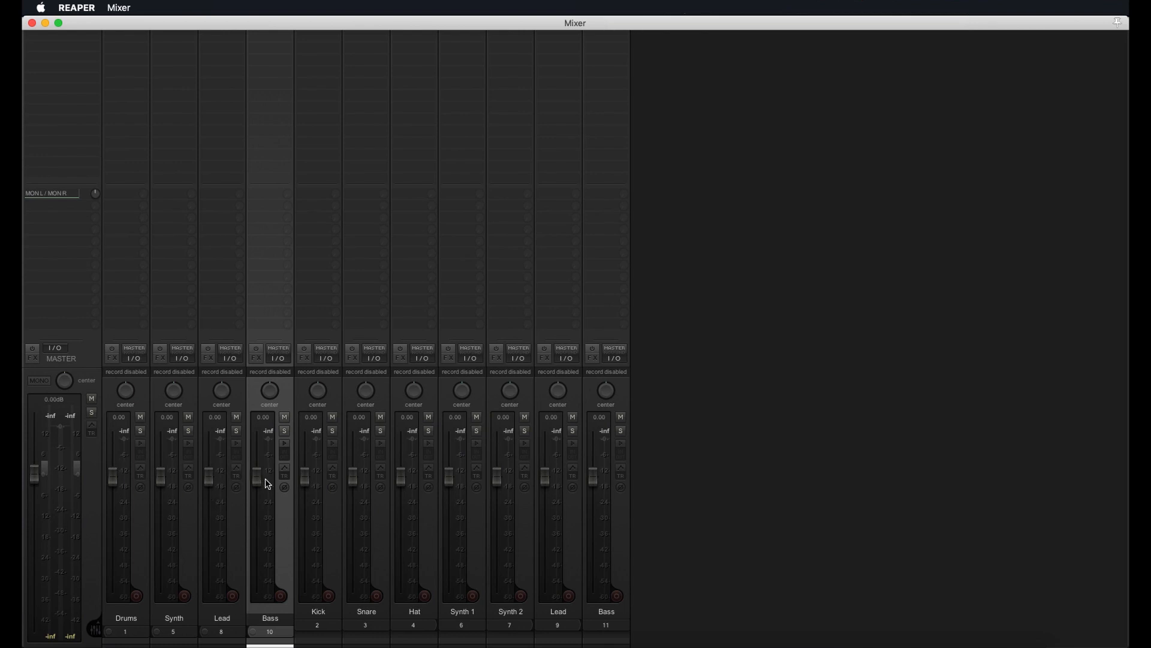
key(super+m)
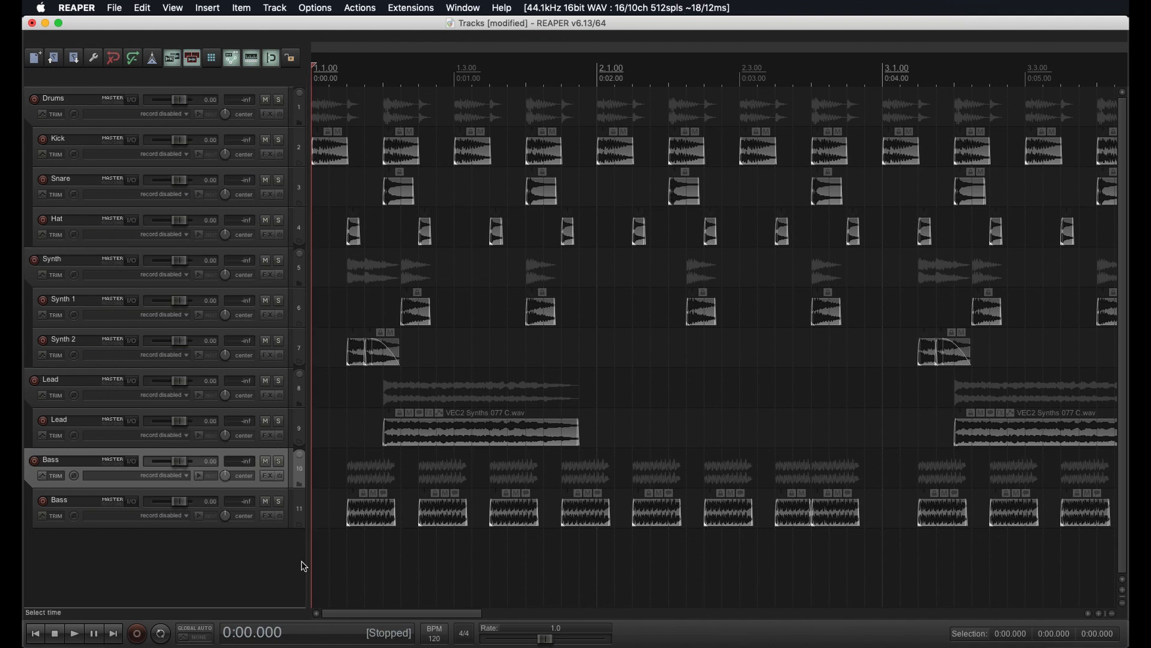
Step: Show the master track above the other tracks and play the whole project from the start
right_click(208, 553)
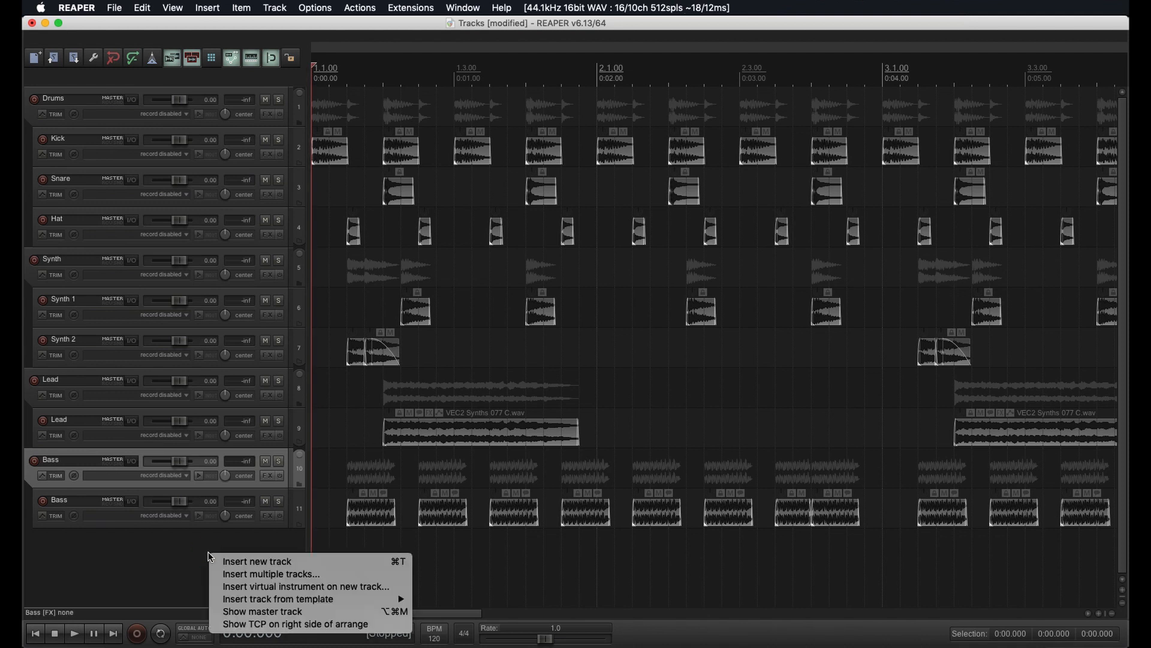
click(244, 612)
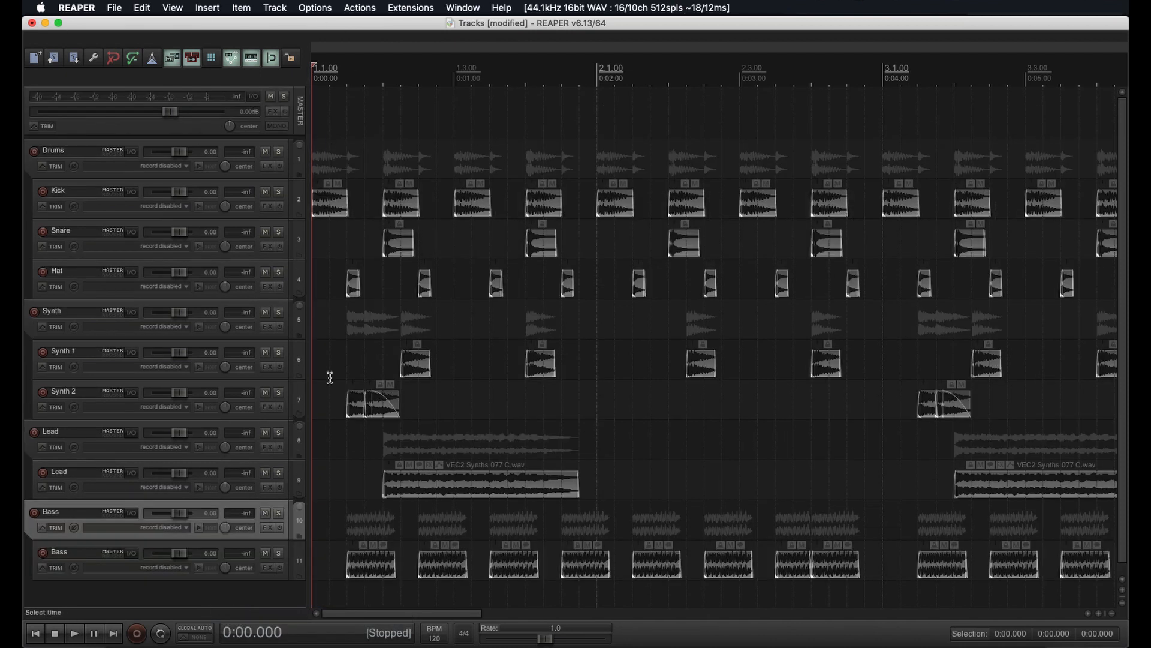
scroll(329, 339, up, 1)
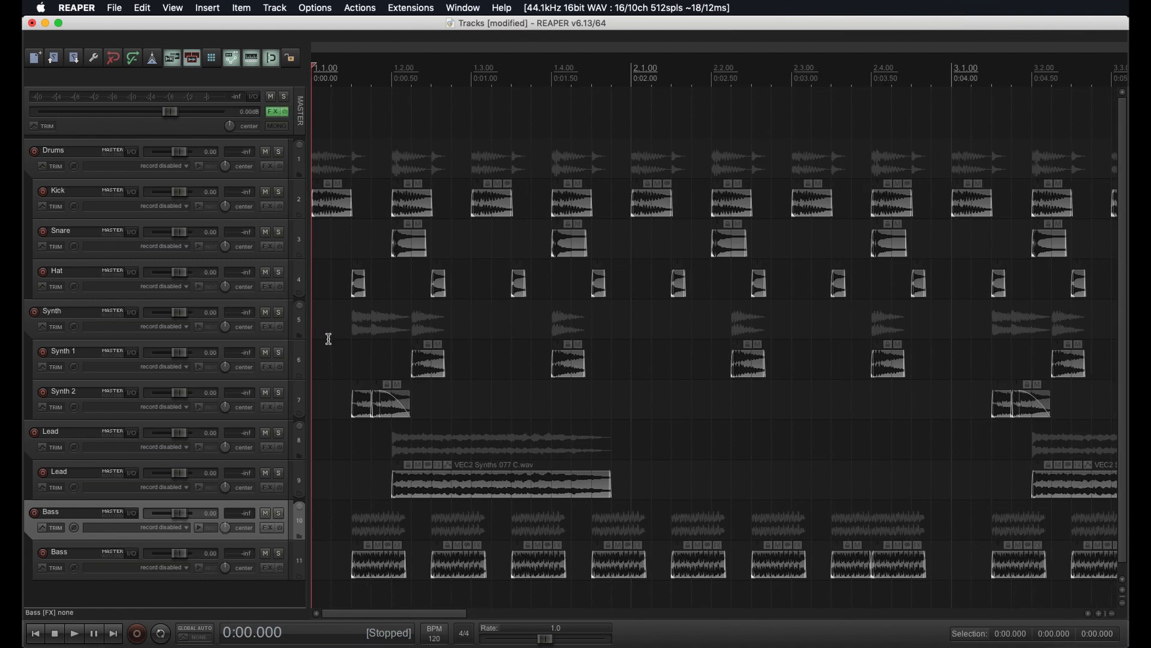
scroll(329, 339, down, 3)
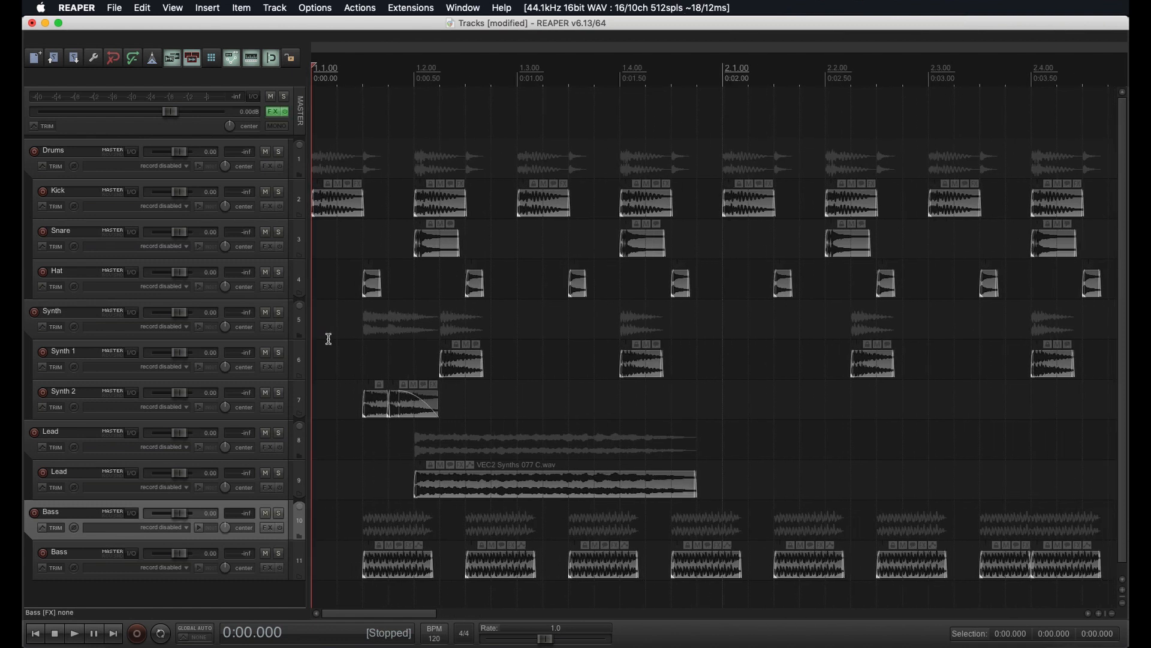
scroll(328, 339, down, 3)
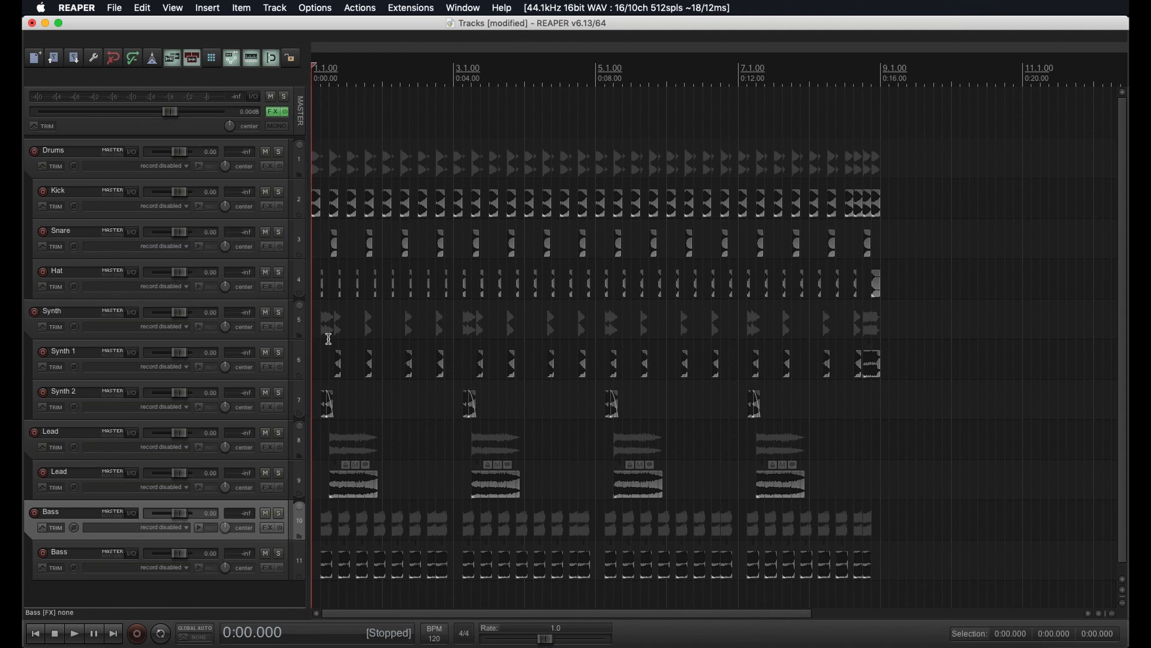
key(space)
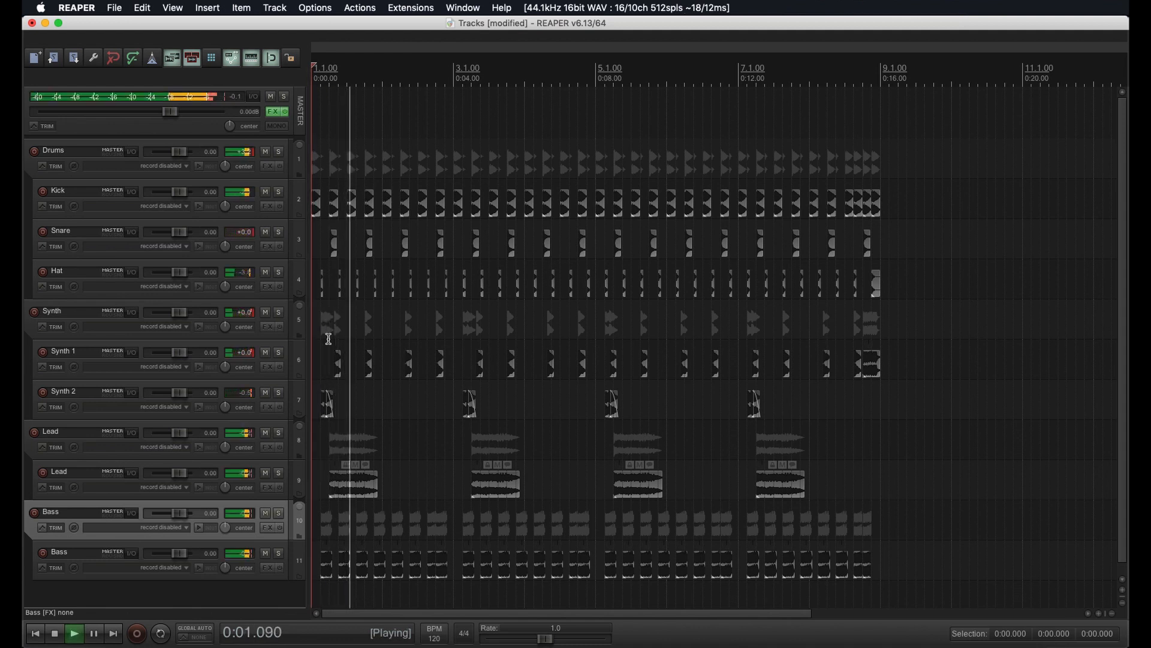